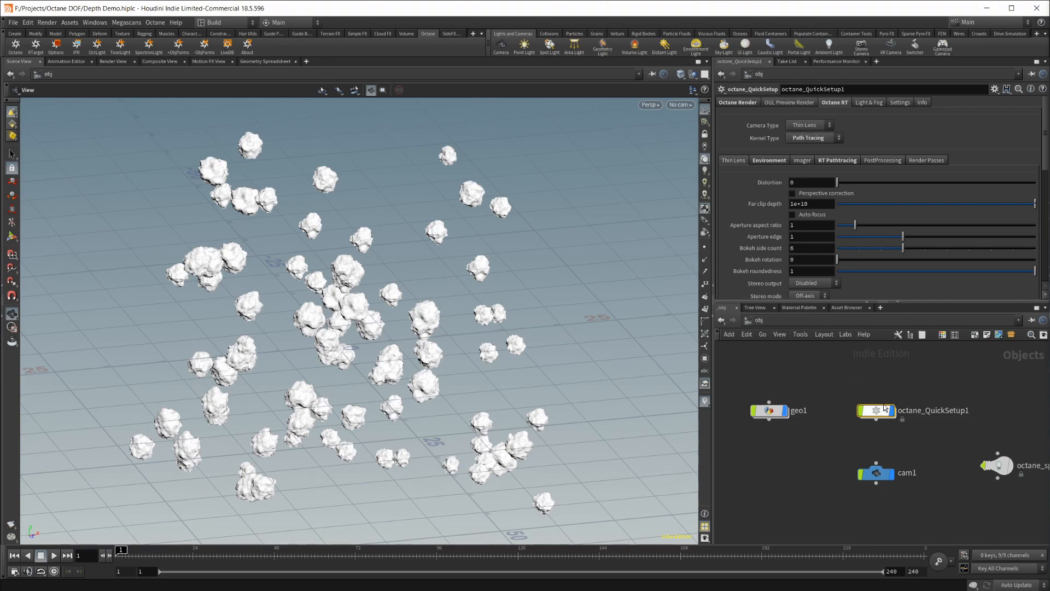
- Delete the octane_spectron1 light from the object network
left_click(872, 442)
left_click_drag(841, 371, 904, 432)
left_click(862, 448)
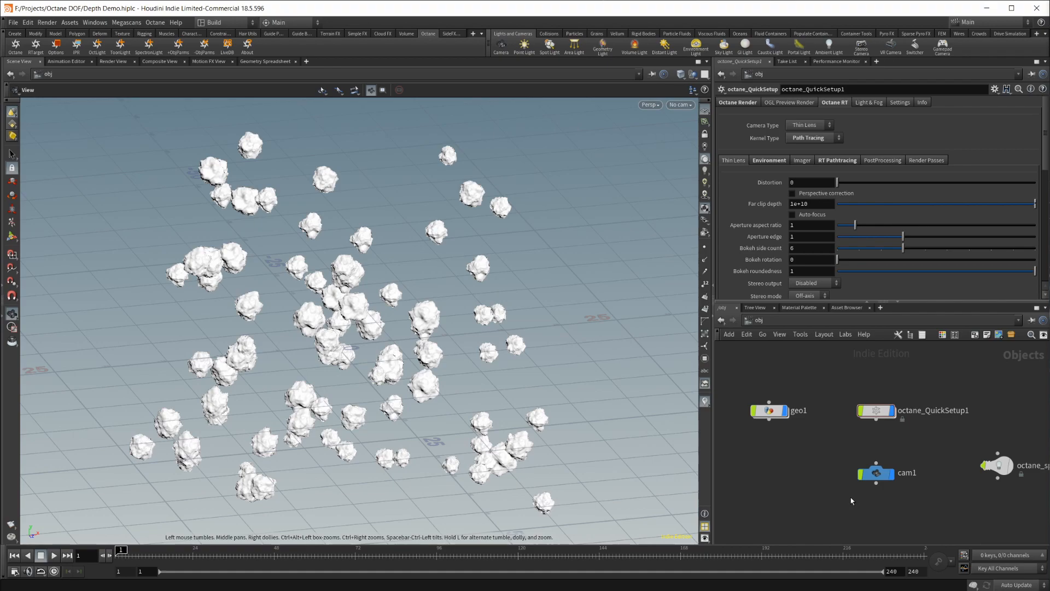
scroll(926, 471, "down", 1)
middle_click_drag(945, 459, 870, 437)
left_click(911, 444)
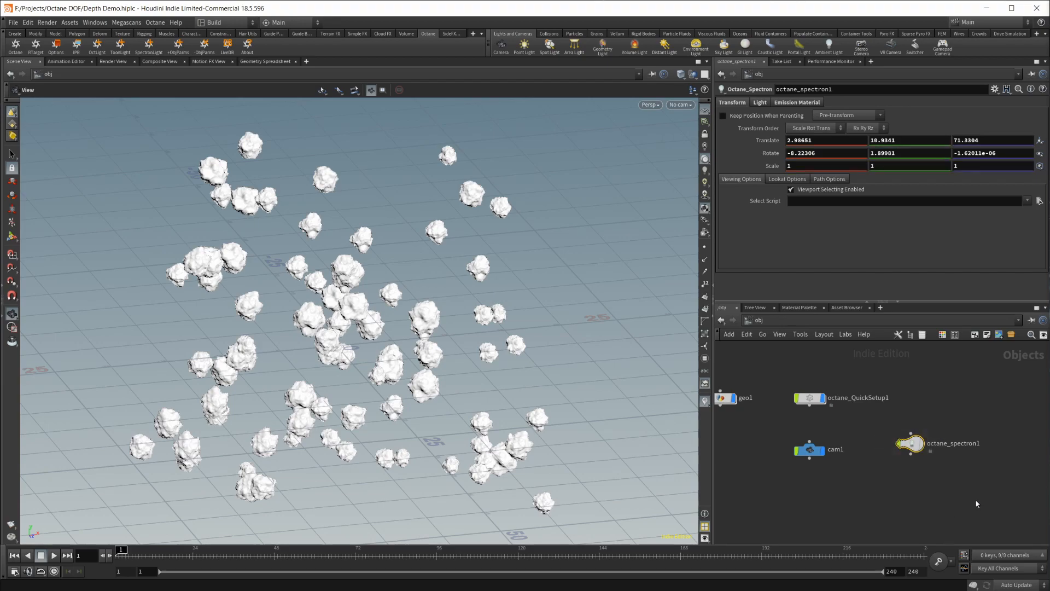
key("Delete")
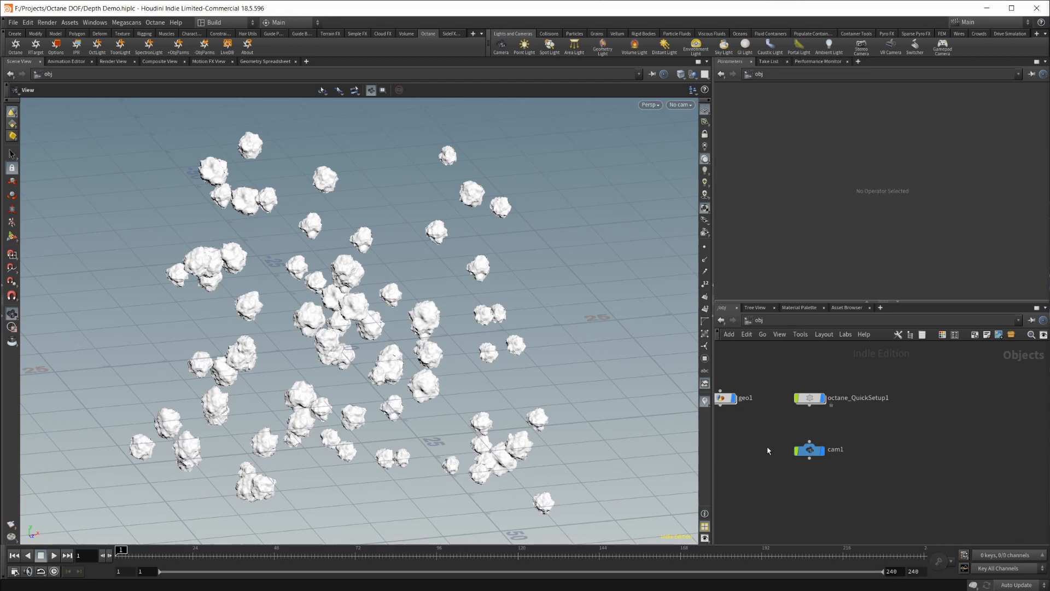
key("h")
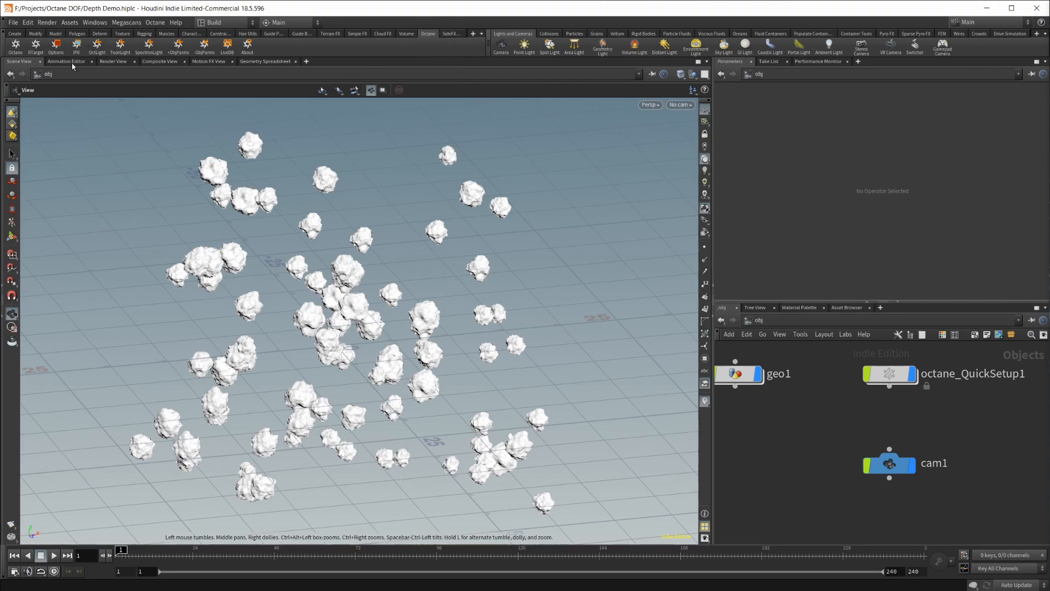
- Select the cam1 camera node and open its sampling settings
left_click(868, 466)
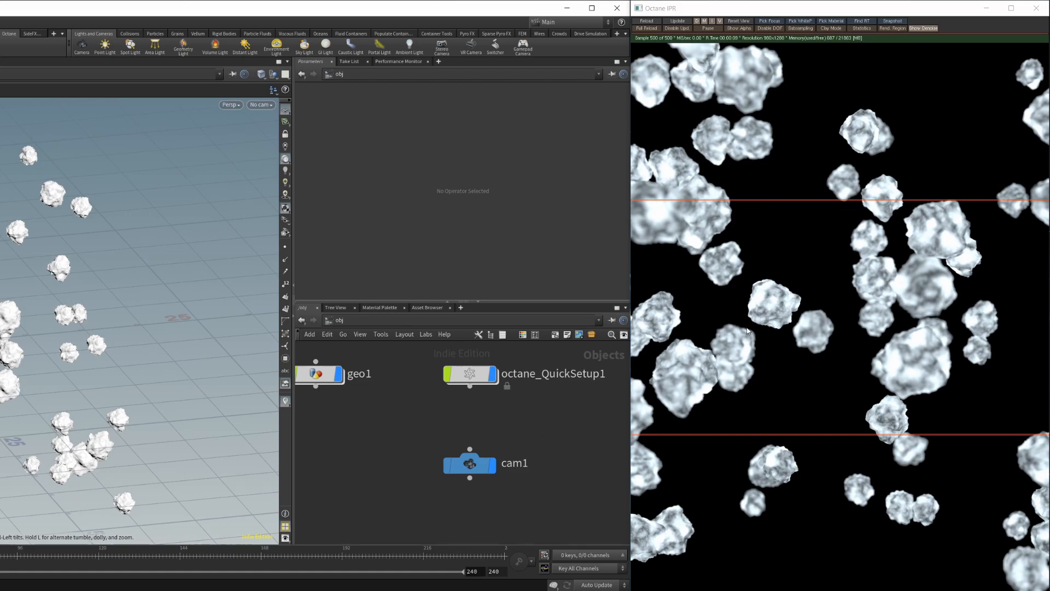
key("h")
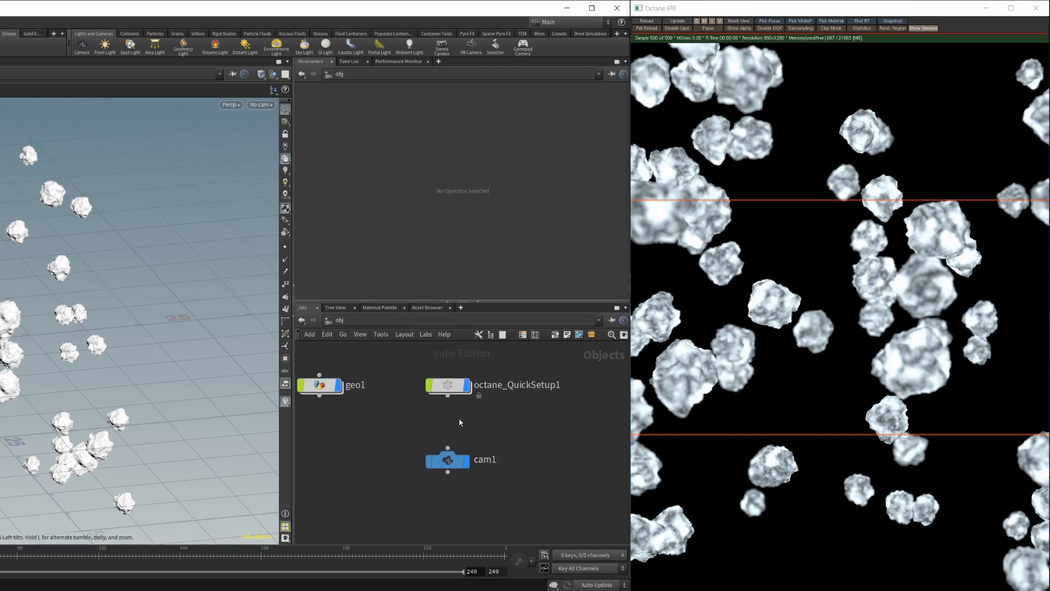
left_click(449, 464)
left_click(448, 447)
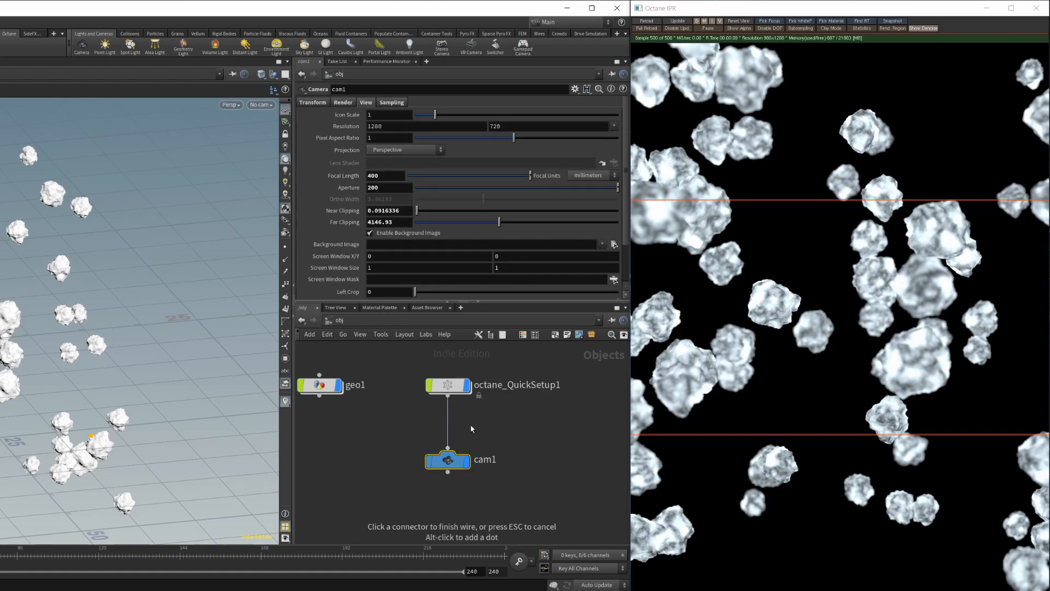
key("Escape")
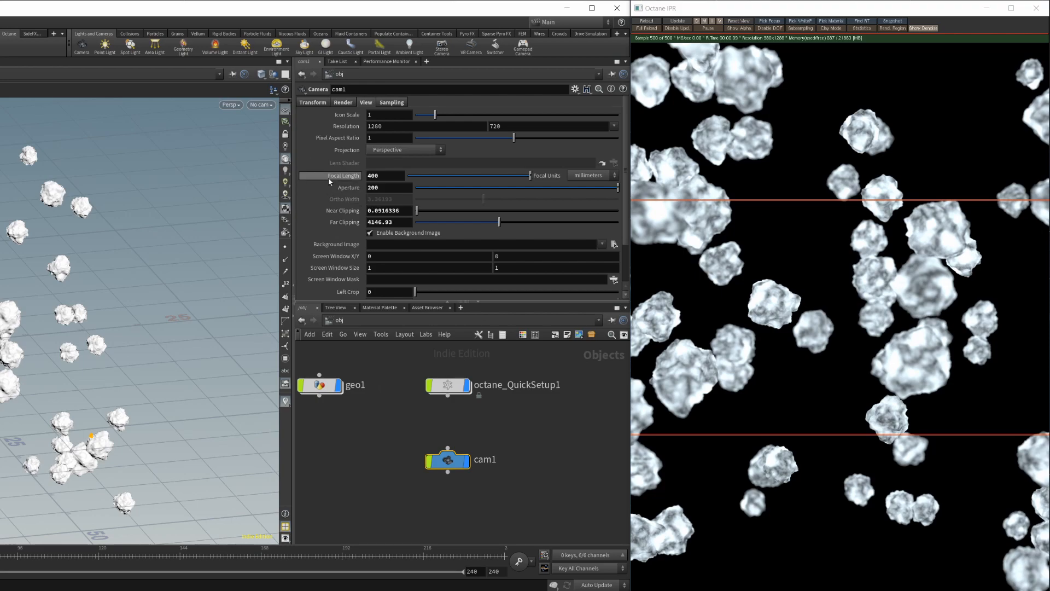
left_click(391, 102)
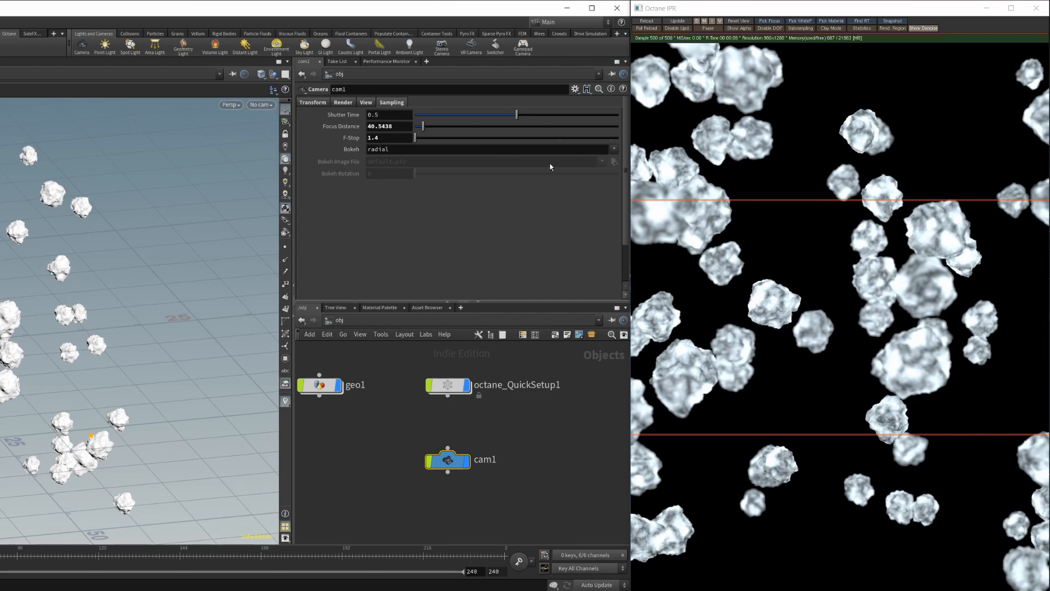
- Try the Box Filter, Disable and Image File bokeh options on cam1, returning the bokeh to radial
left_click(614, 149)
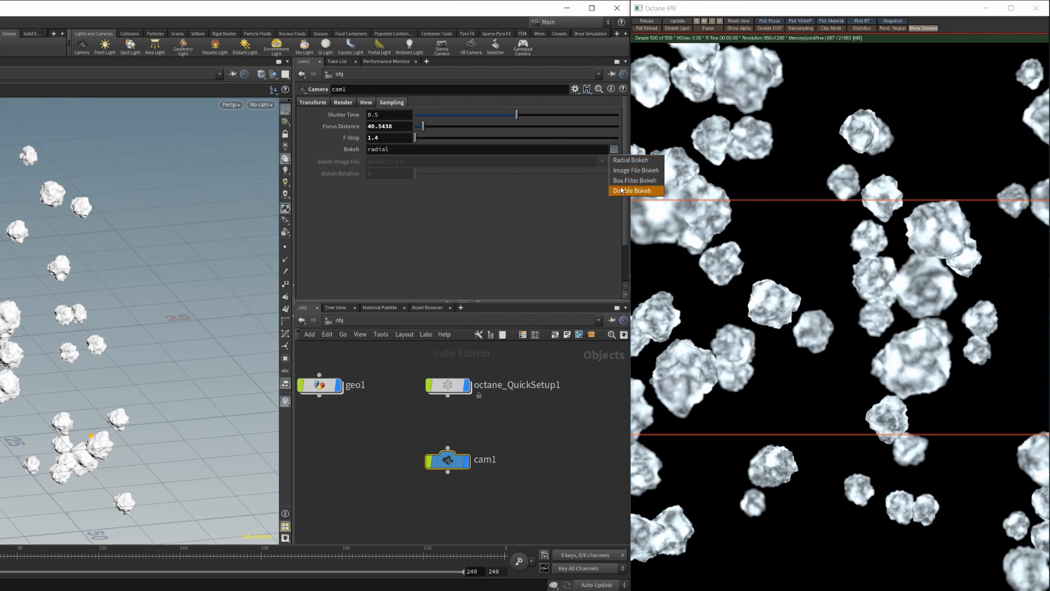
left_click(623, 180)
left_click(612, 148)
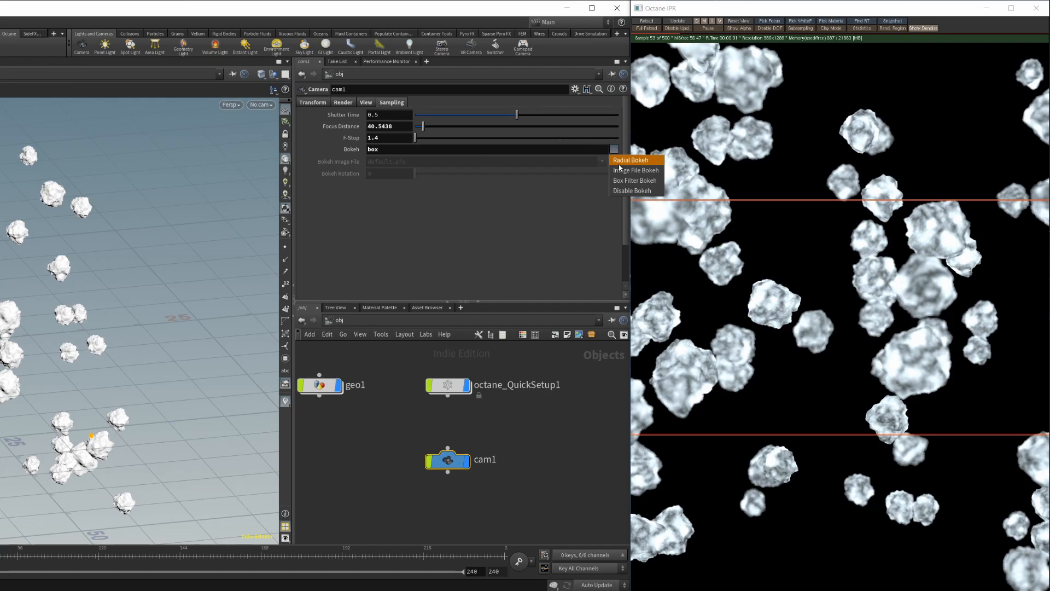
left_click(634, 158)
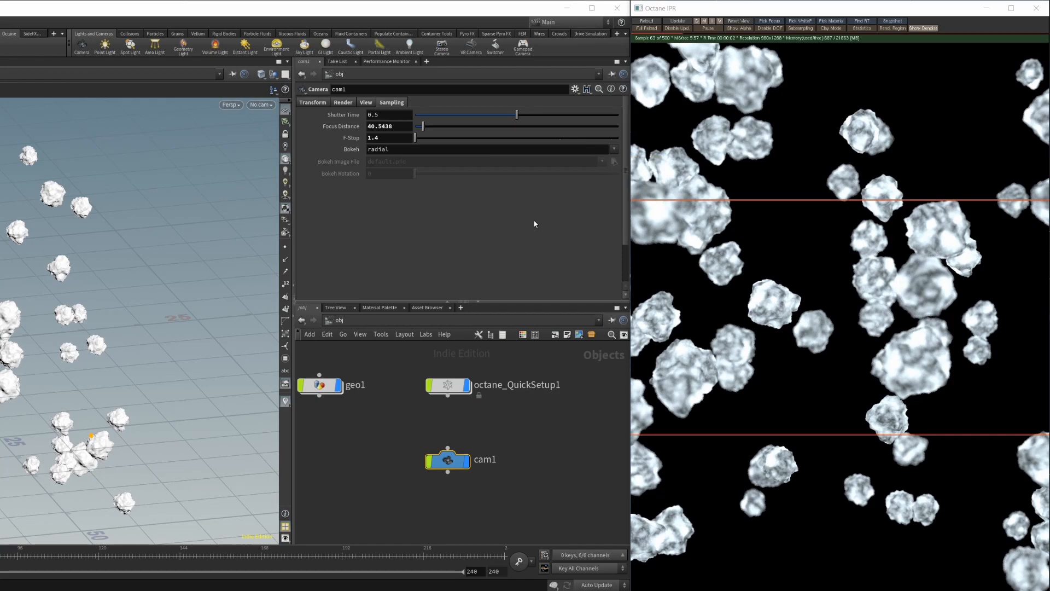
left_click(614, 149)
left_click(627, 191)
left_click(613, 150)
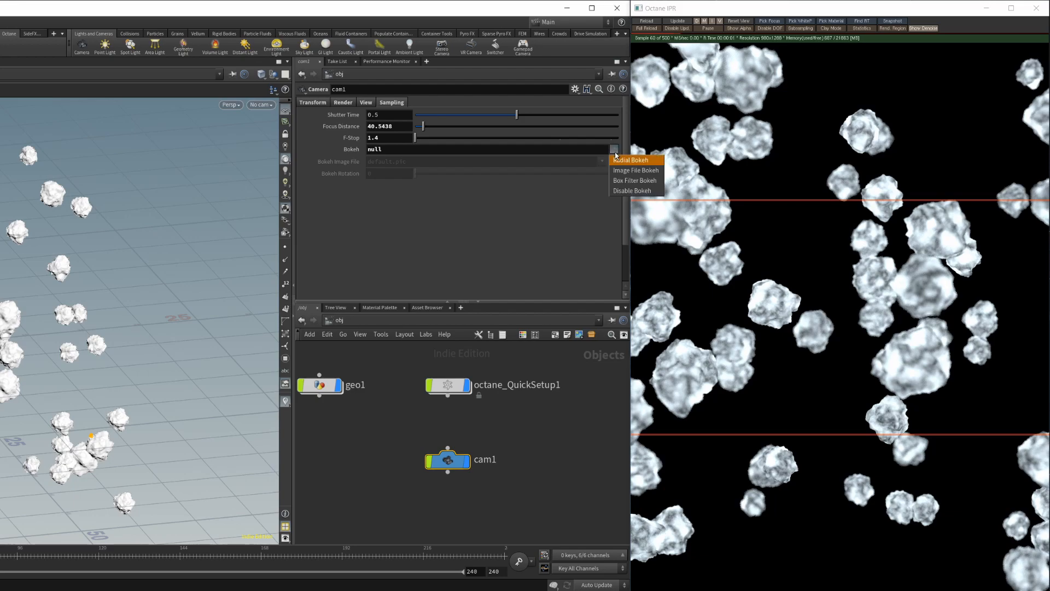
left_click(630, 170)
left_click(613, 149)
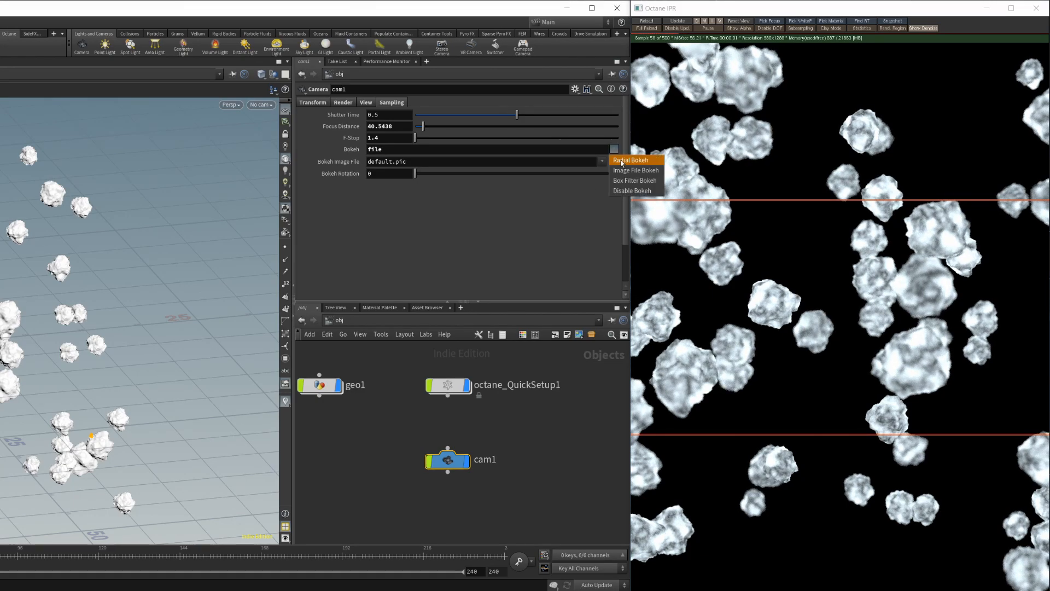
left_click(622, 159)
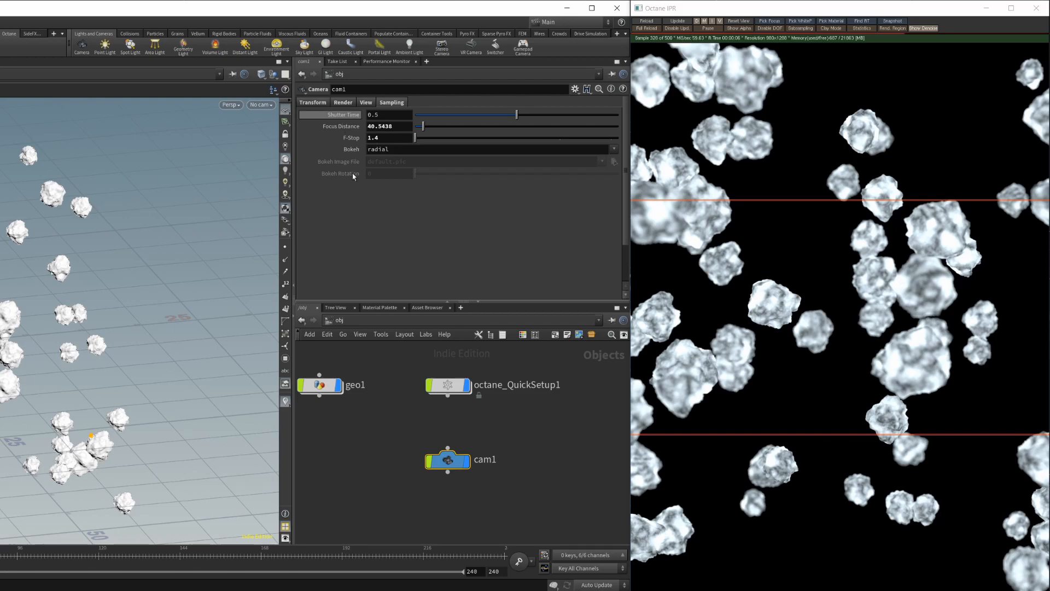
- Compare F-Stop values of about 3.1 and 22 on cam1, returning the F-Stop to 1.4
left_click_drag(414, 140, 473, 139)
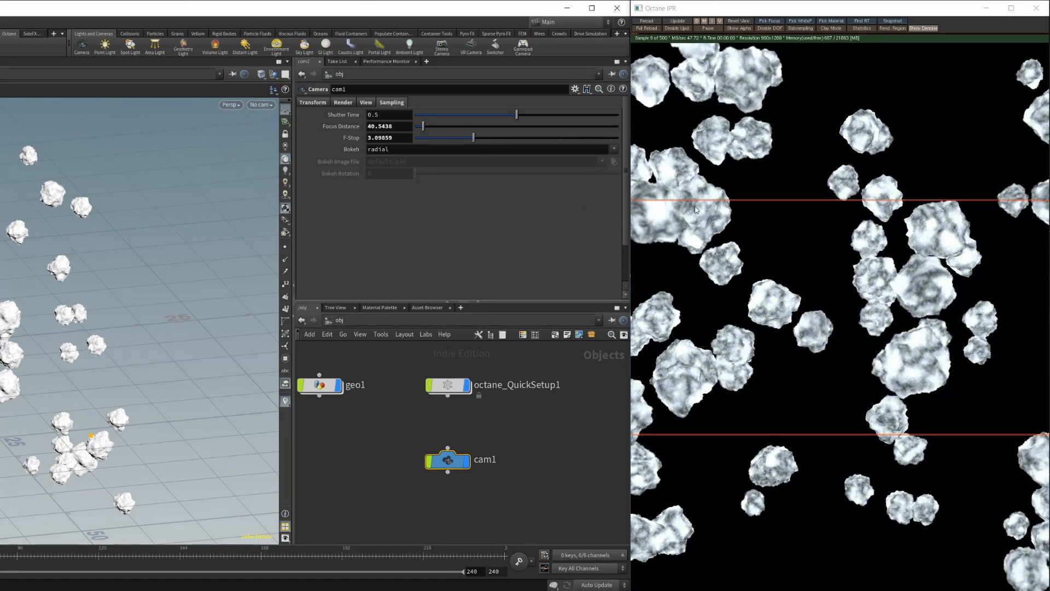
left_click_drag(472, 145, 623, 141)
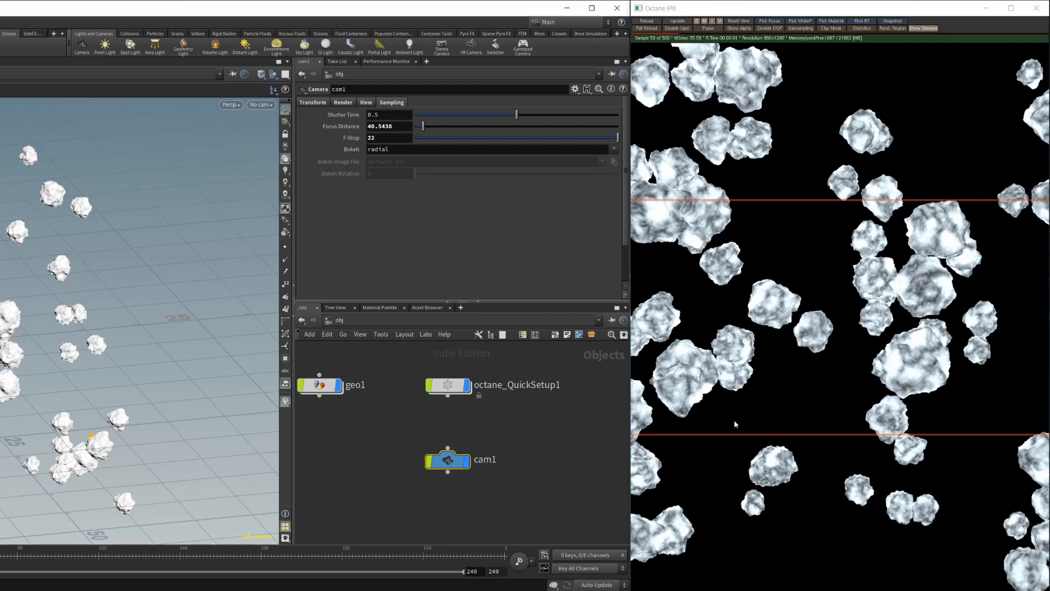
left_click_drag(454, 141, 415, 140)
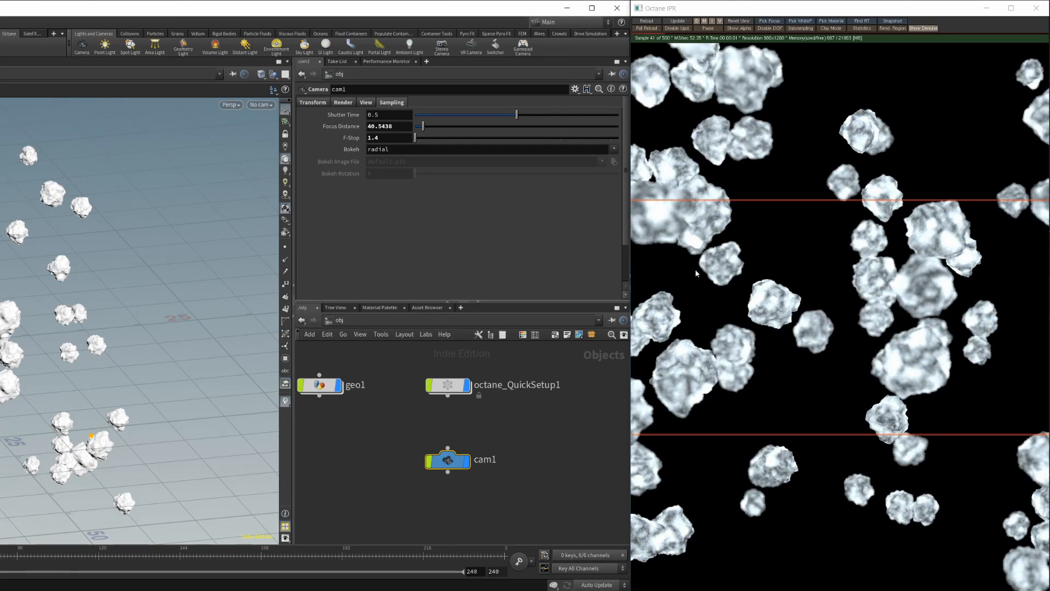
- Set cam1's focal length to 50 mm and reset its aperture to the default 41.4214
left_click(365, 103)
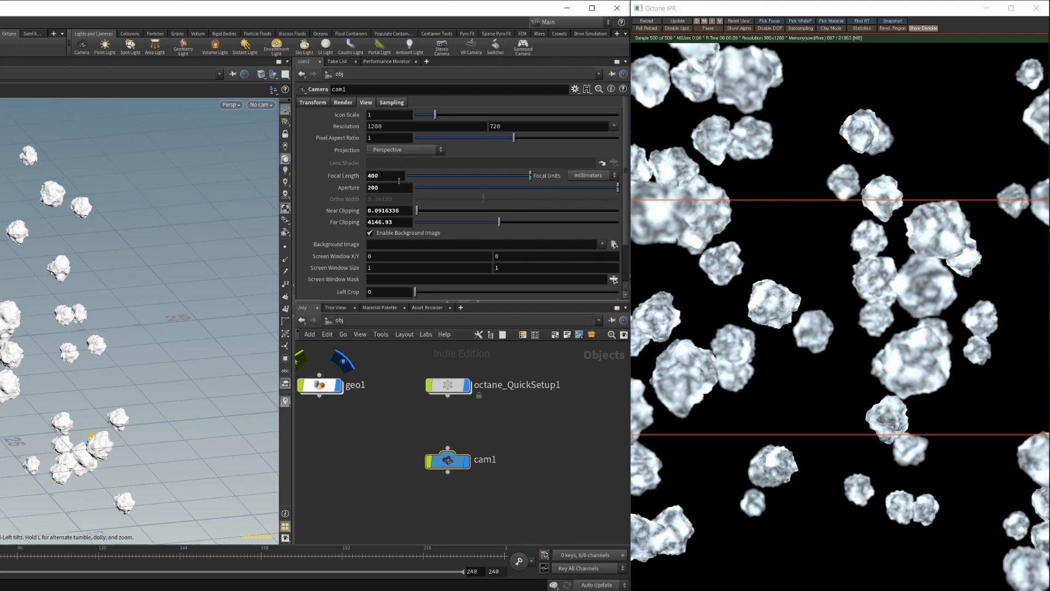
left_click_drag(72, 393, 0, 440)
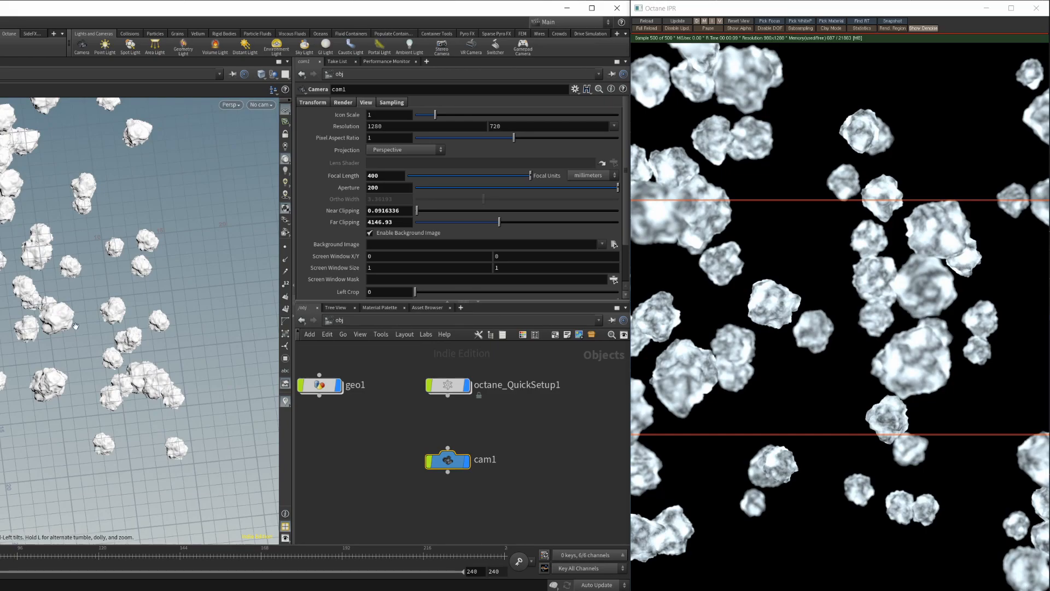
left_click_drag(96, 329, 130, 277)
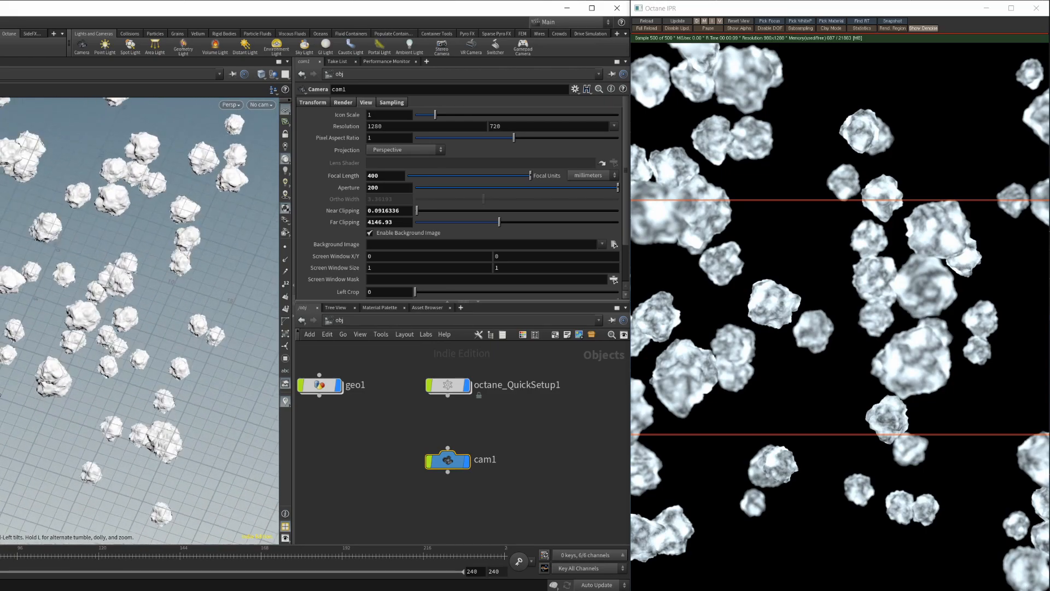
left_click_drag(24, 407, 54, 368)
left_click_drag(148, 308, 67, 352)
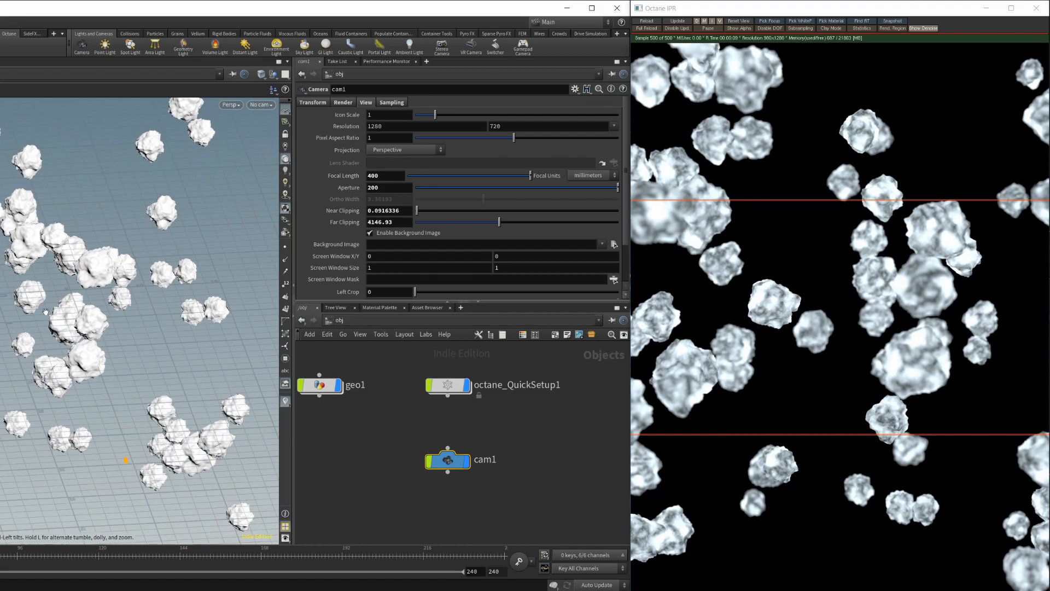
double_click(375, 176)
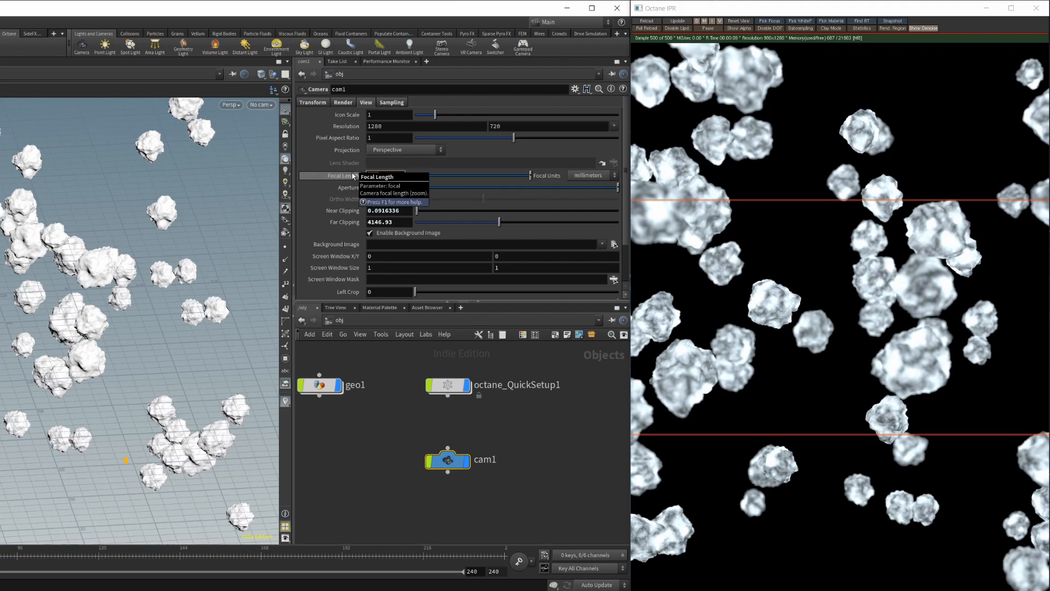
type("50")
key("Return")
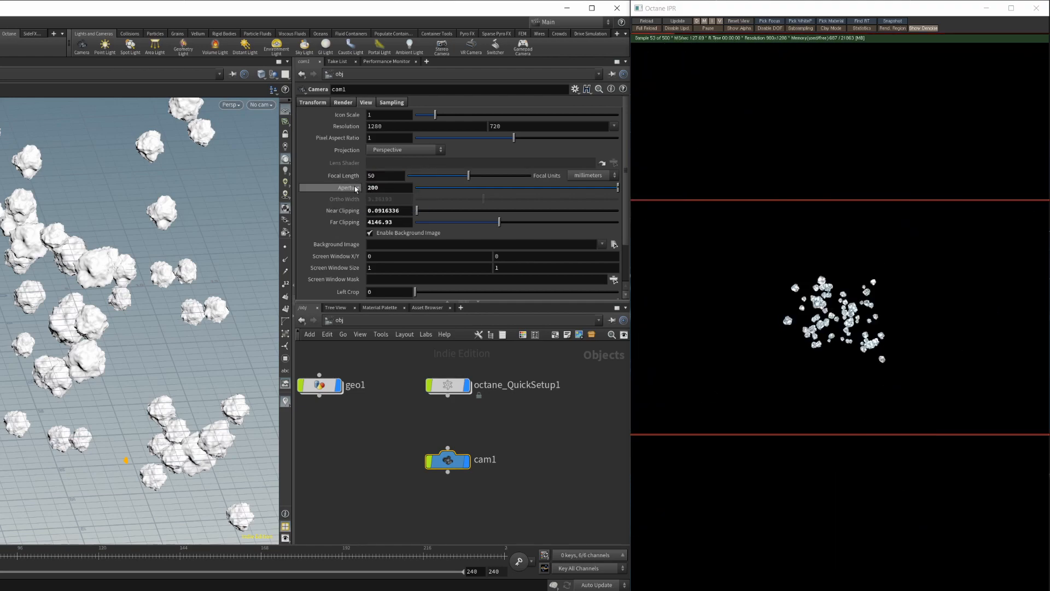
middle_click(356, 189, "ctrl")
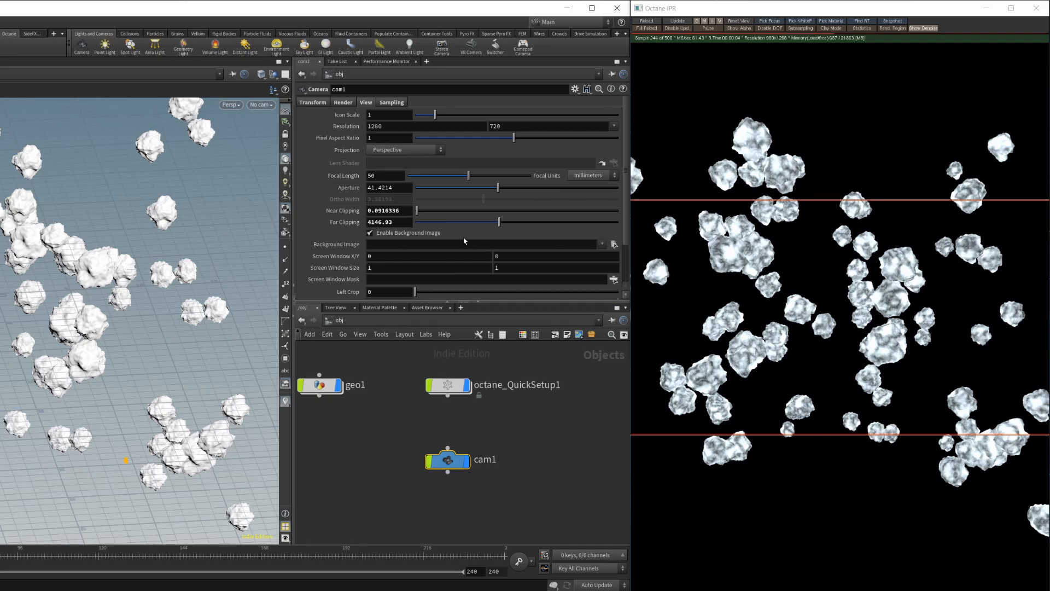
- Try adjusting the F-Stop in cam1's sampling settings, ending at 1.4
left_click(391, 102)
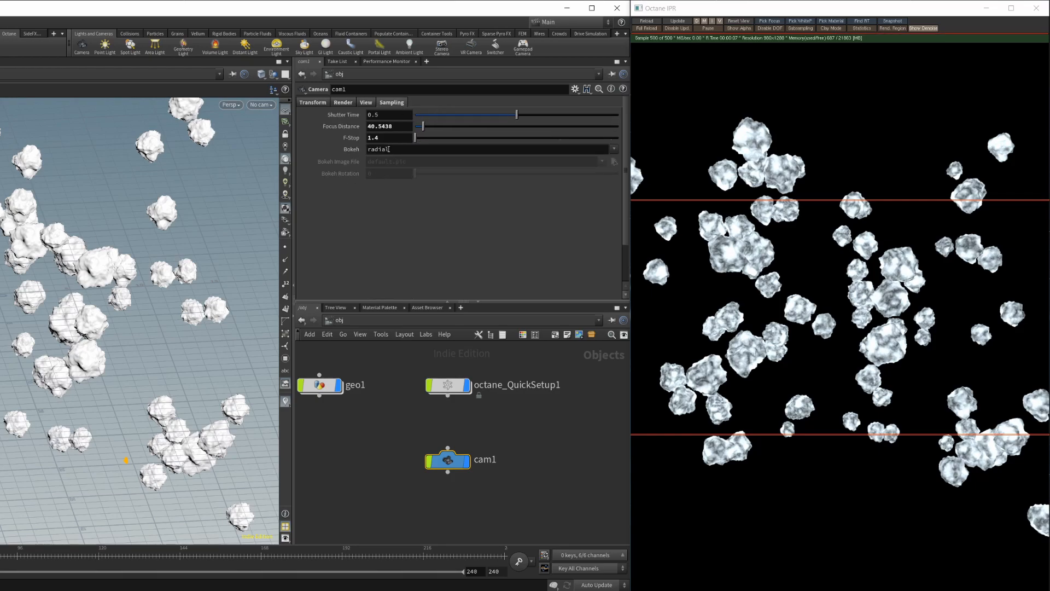
left_click_drag(438, 137, 389, 135)
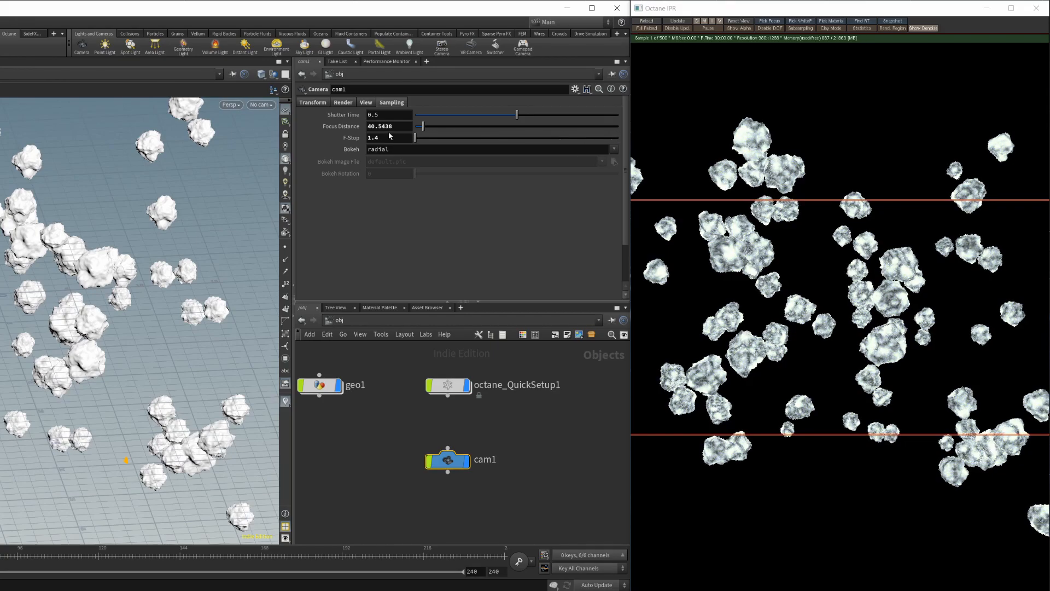
- Try aperture values of 34.6 and 48.5 in cam1's view settings
left_click(366, 102)
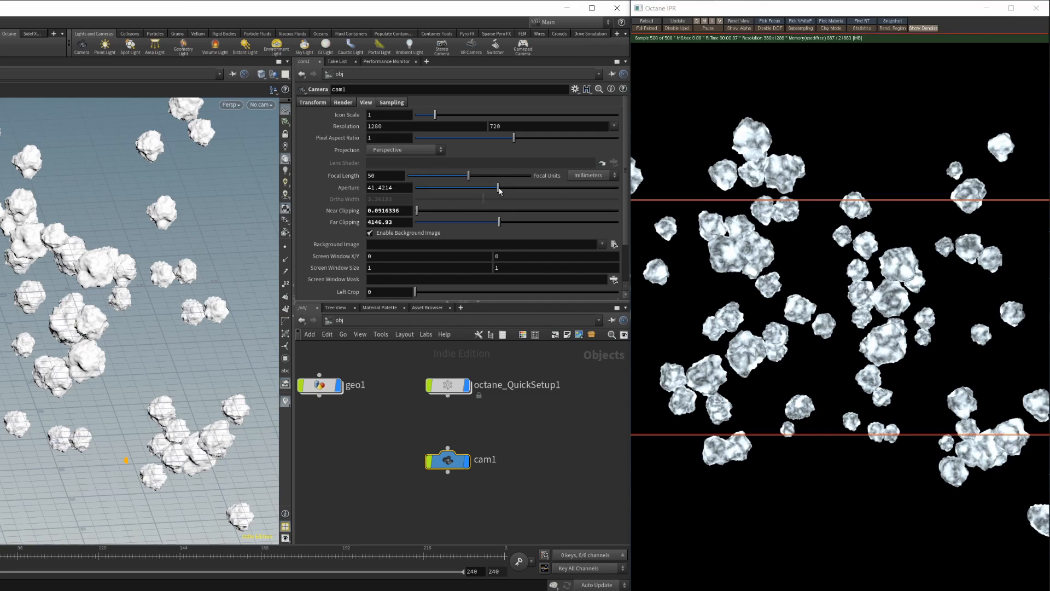
mouse_move(499, 190)
left_mouse_down()
mouse_move(766, 197)
mouse_move(426, 196)
mouse_move(553, 175)
mouse_move(484, 184)
left_mouse_up()
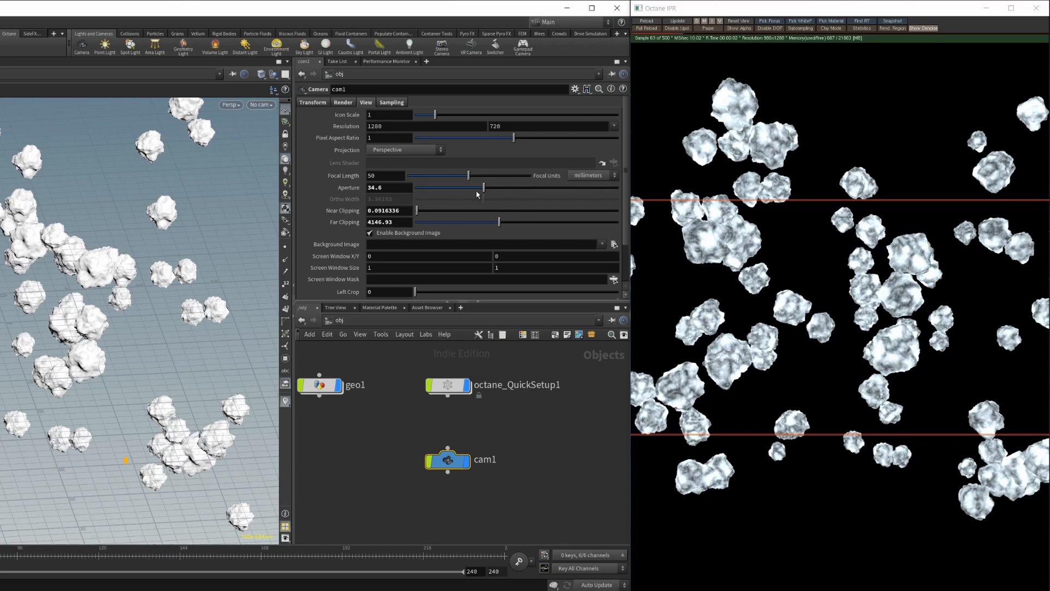
key("ctrl+z")
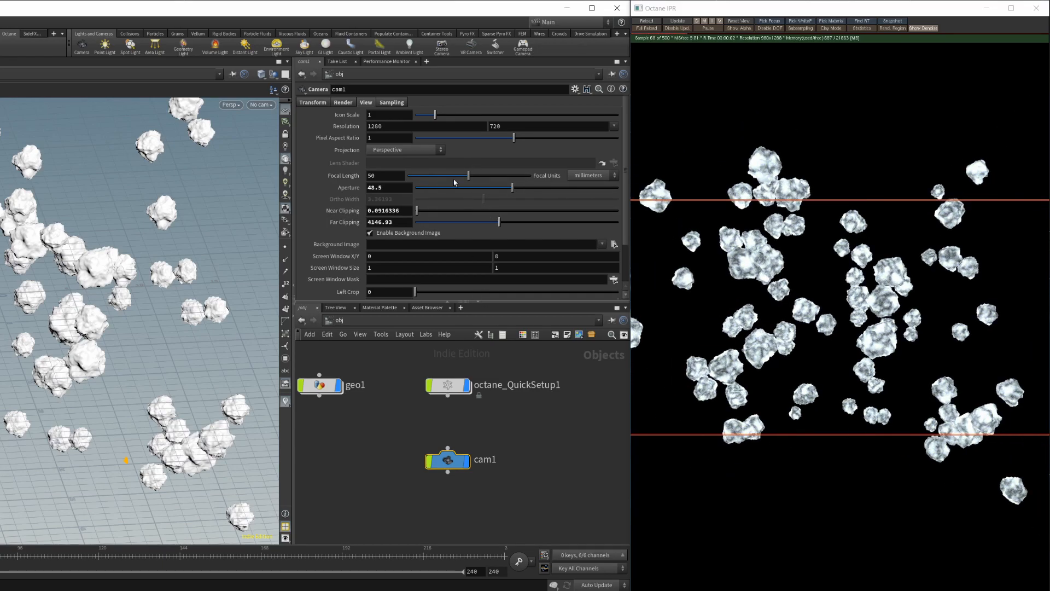
- Lower cam1's focal length to 9.3 mm and its aperture to 3.1
left_click(378, 177)
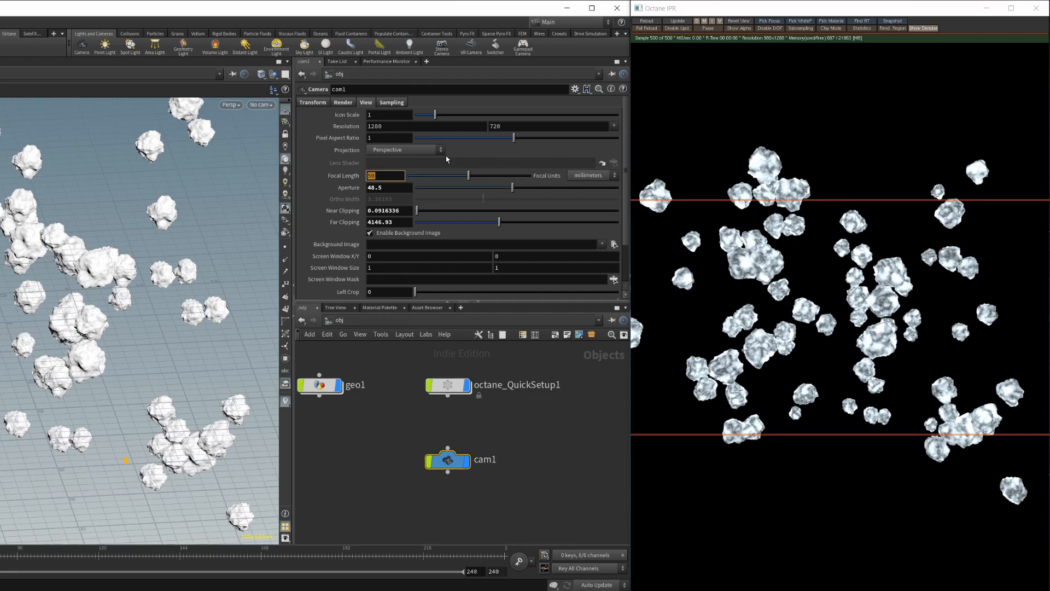
left_click(392, 173)
double_click(391, 175)
left_click_drag(480, 178, 419, 185)
left_click_drag(511, 187, 419, 186)
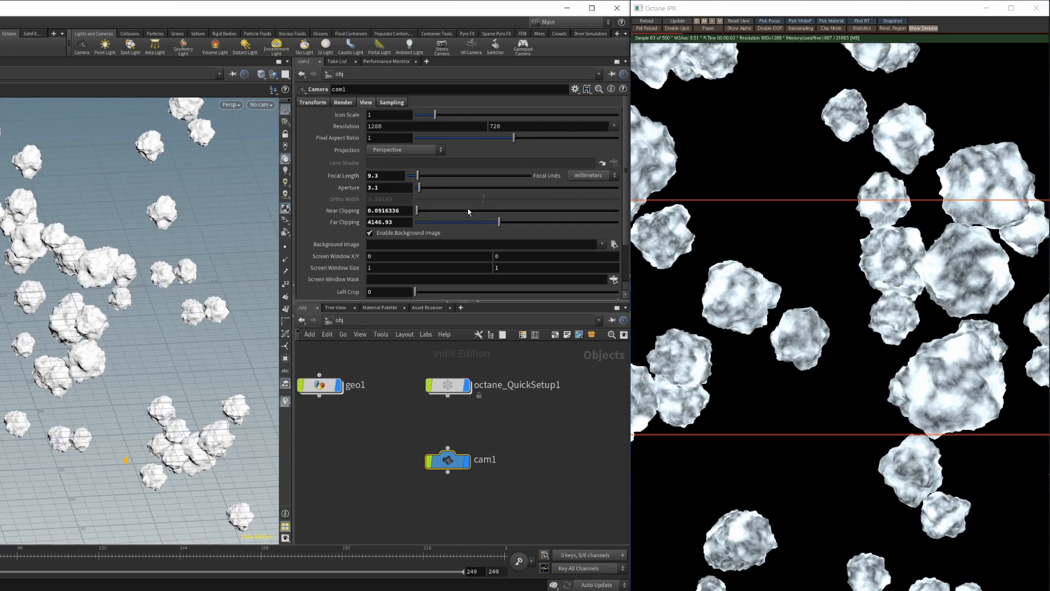
- Set cam1's focal length to 20 mm
left_click(390, 177)
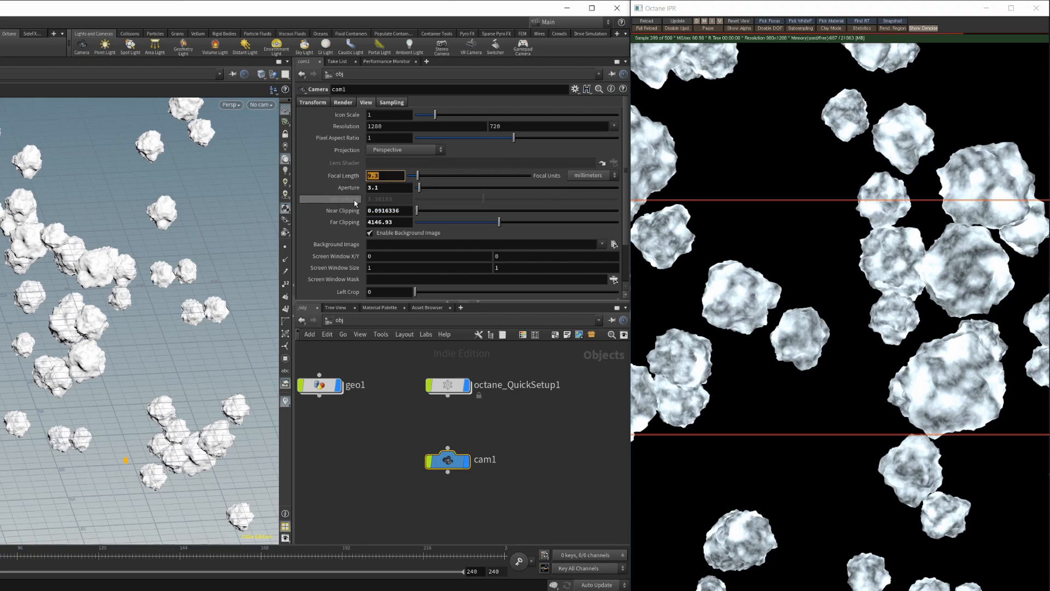
key("Tab")
left_click(403, 176)
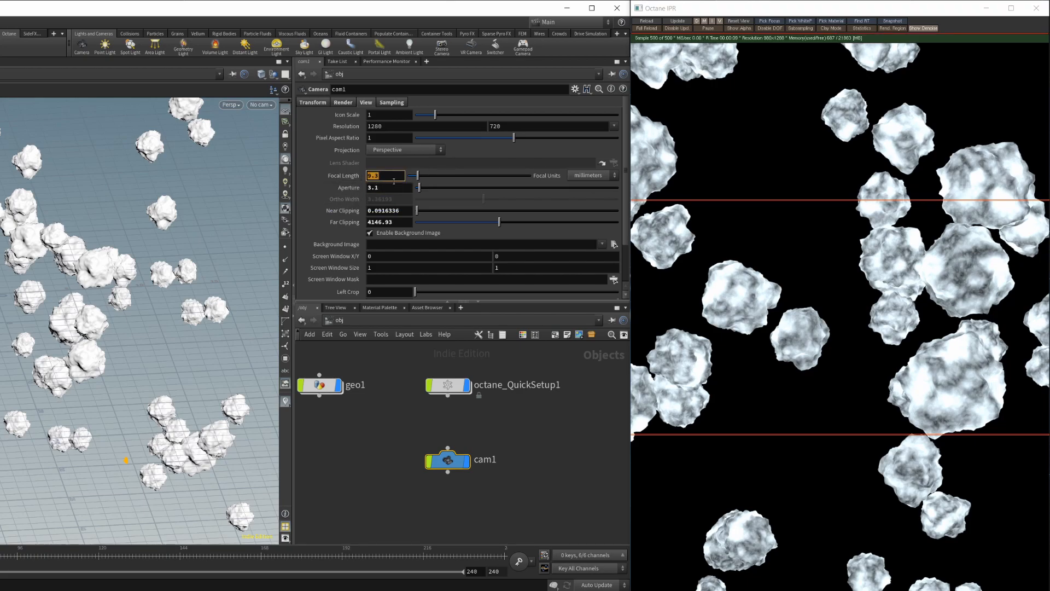
type("20")
key("Return")
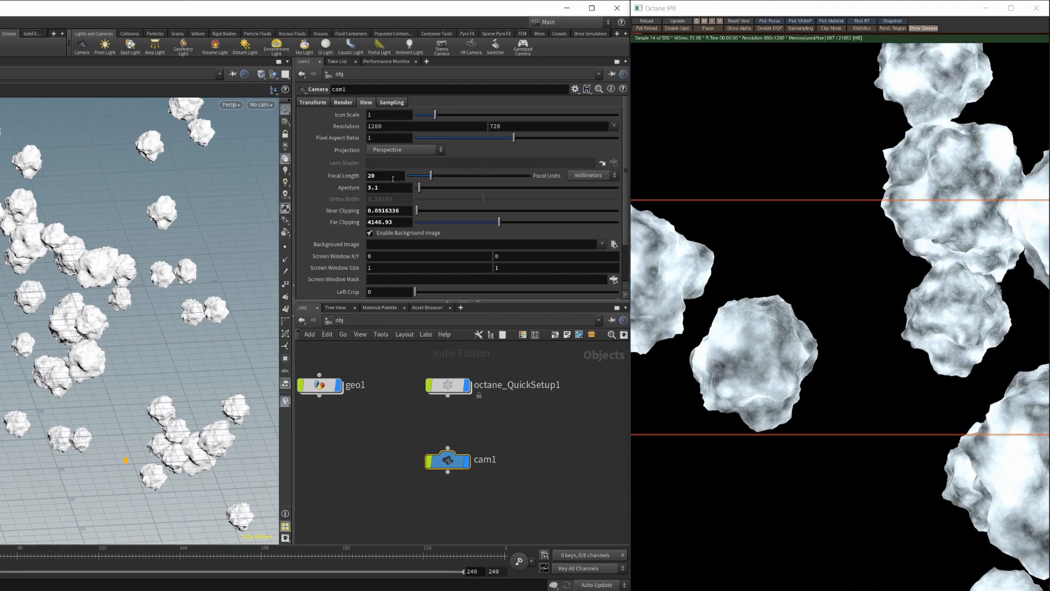
- Raise cam1's aperture to 10.4 and try varying its F-Stop, ending at 1.4
left_click(383, 191)
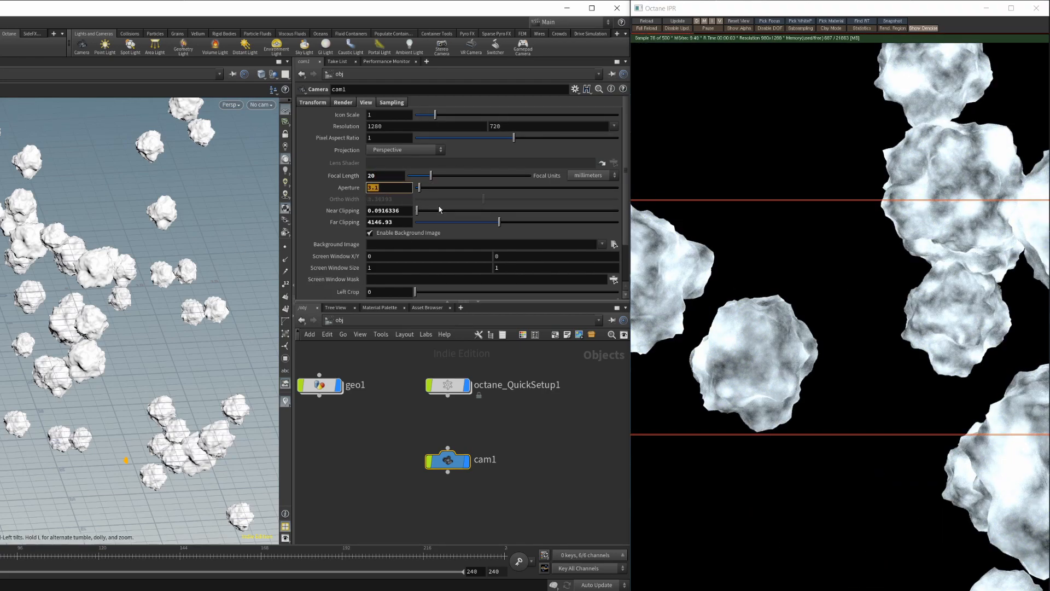
left_click_drag(421, 192, 434, 187)
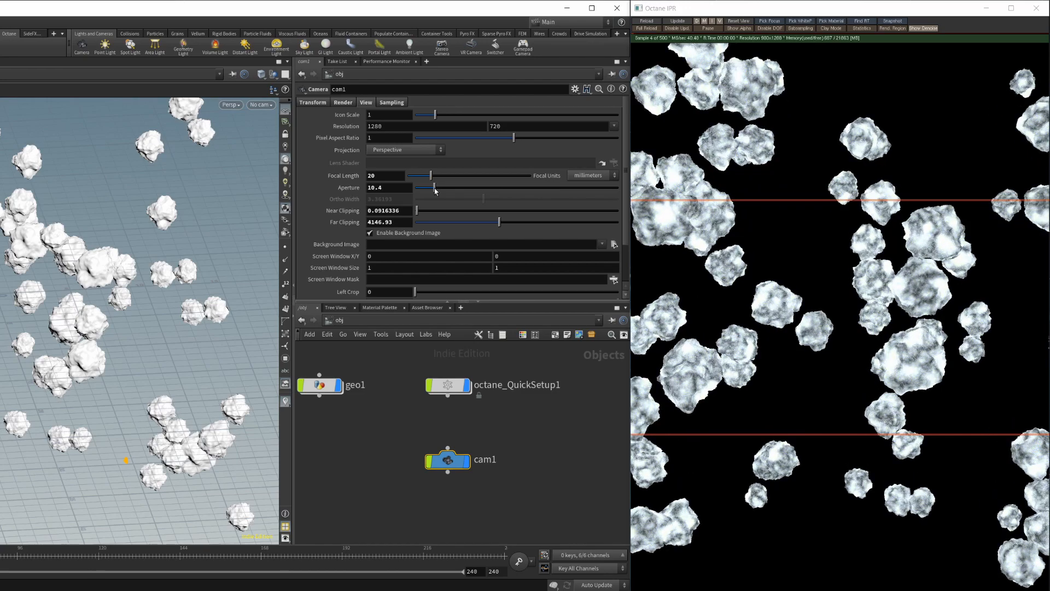
left_click(392, 102)
left_click_drag(415, 138, 414, 138)
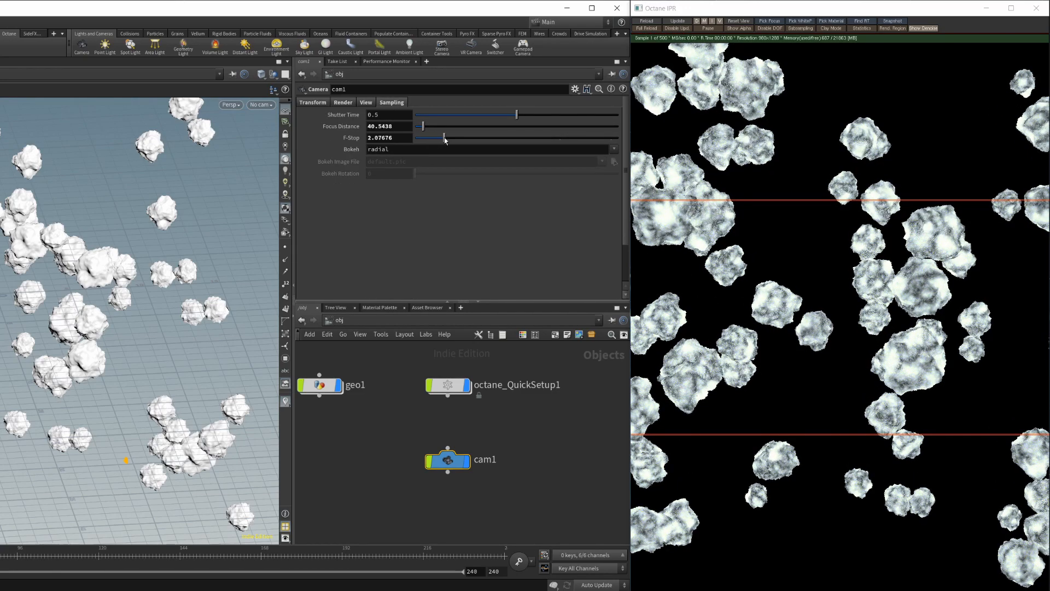
- Set cam1's aperture to exactly 10
left_click(365, 102)
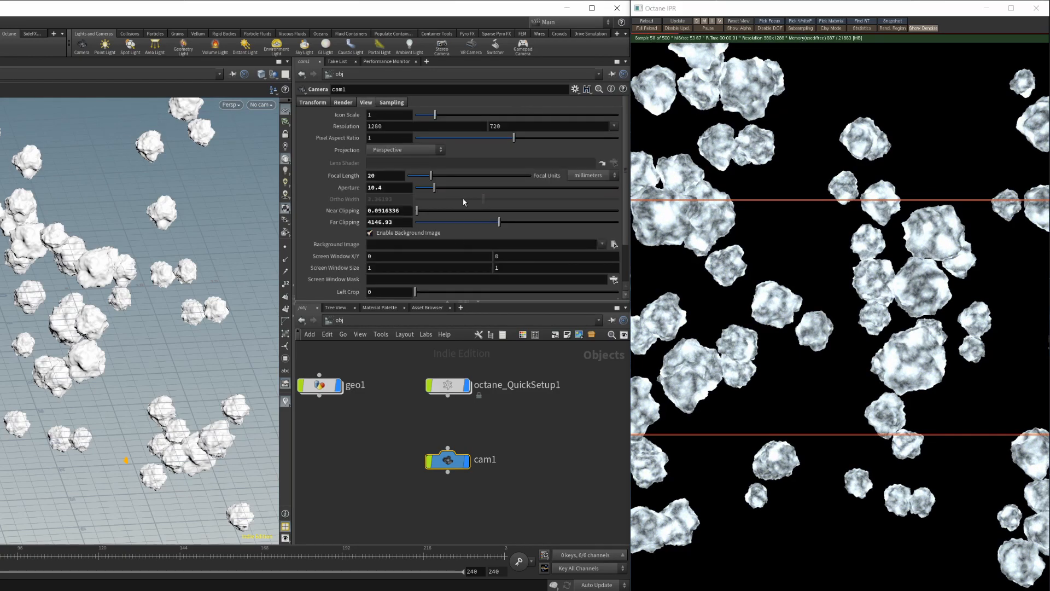
left_click(405, 187)
type("10")
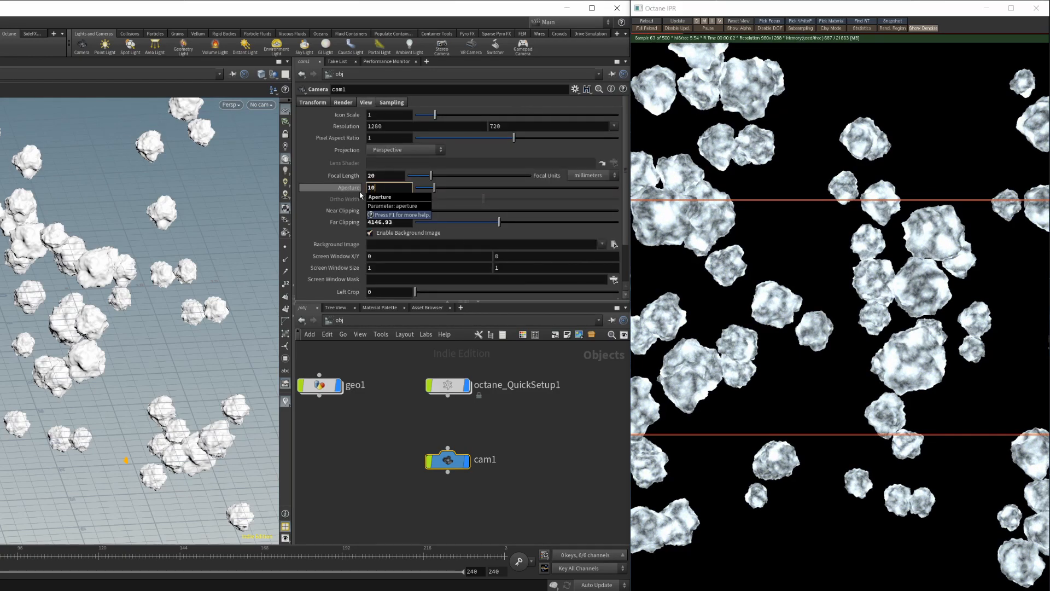
key("Return")
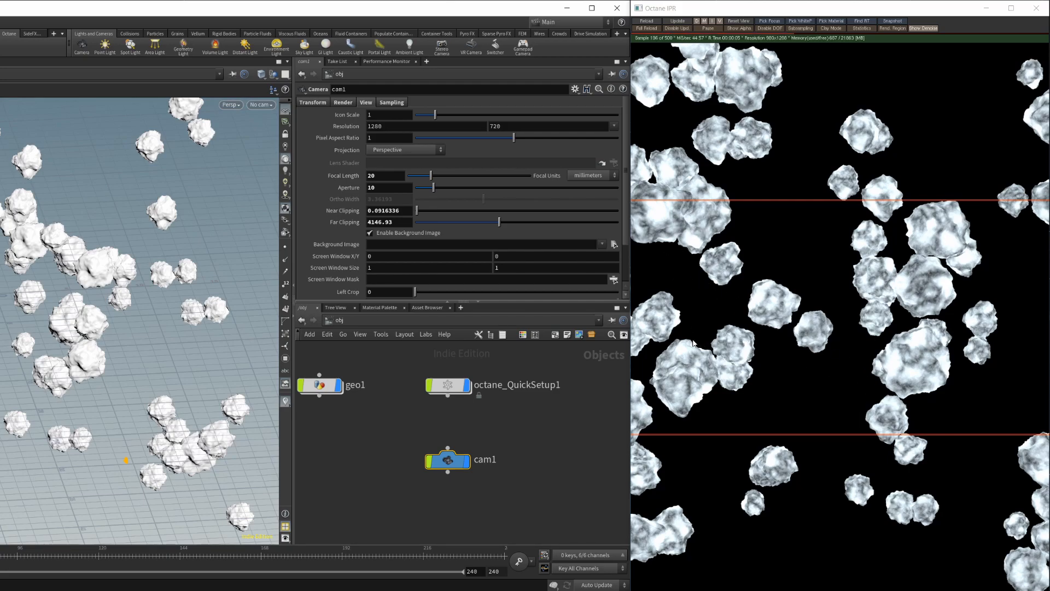
- Try a focal length of 400 mm on cam1 with the aperture raised to 43.5
left_click(386, 178)
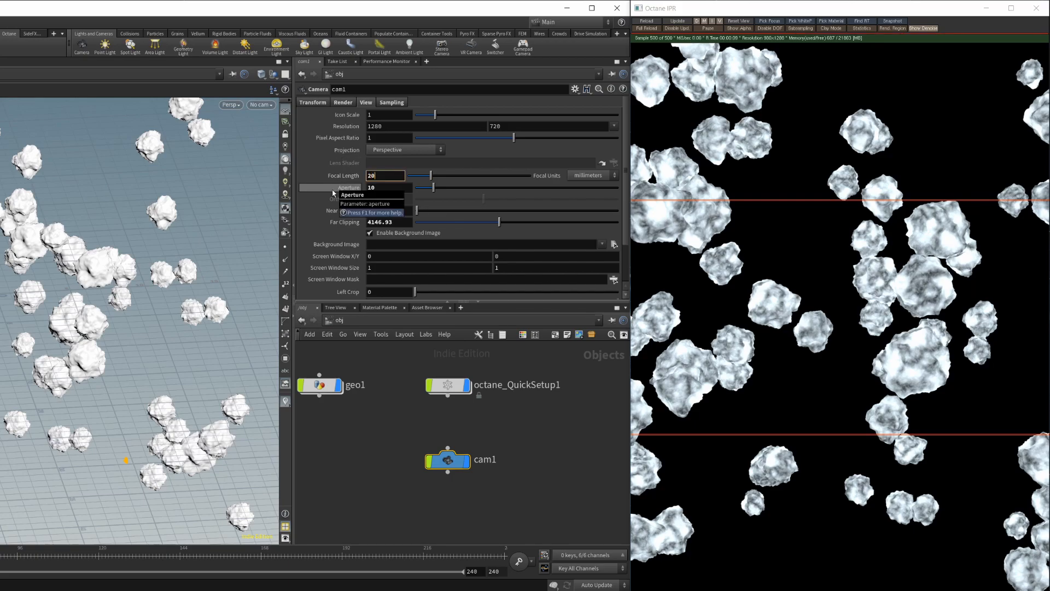
type("00")
key("Return")
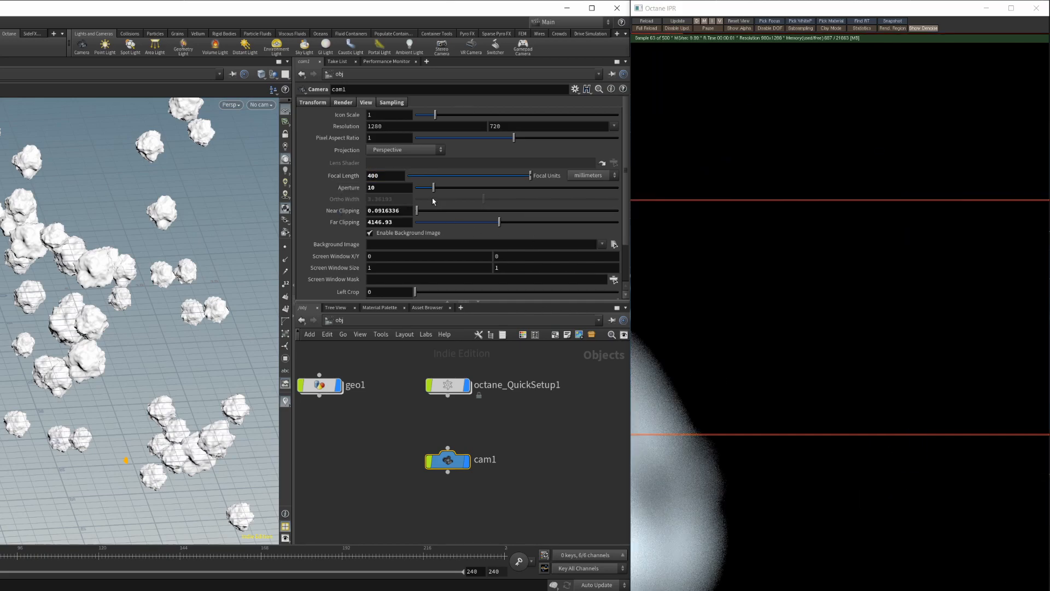
left_click_drag(433, 187, 502, 189)
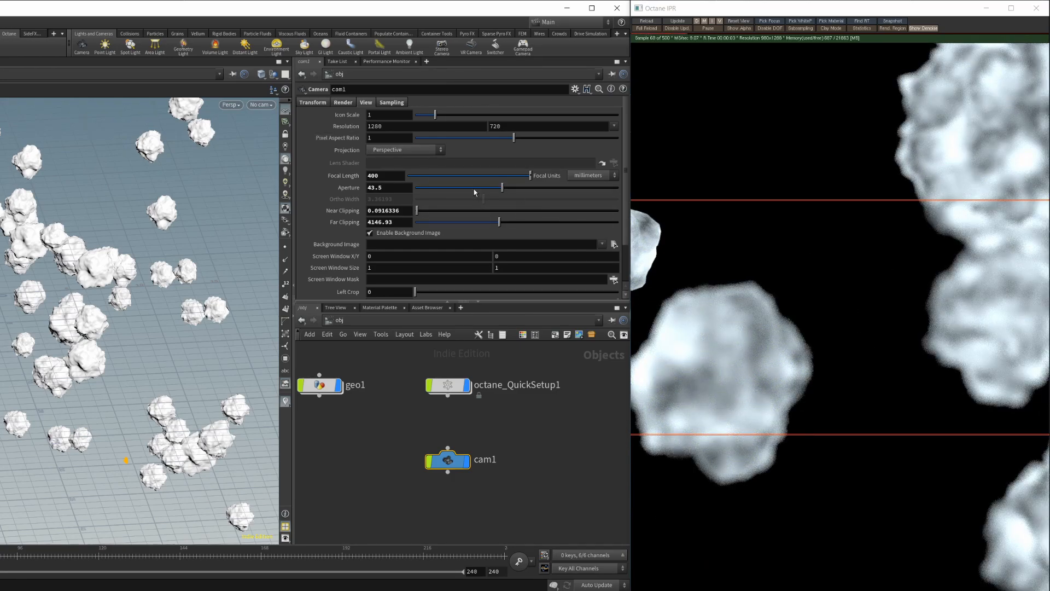
- Set cam1's focal length back to 20 mm and its aperture back to 10
left_click(384, 175)
type("20")
key("Tab")
type("10")
key("Return")
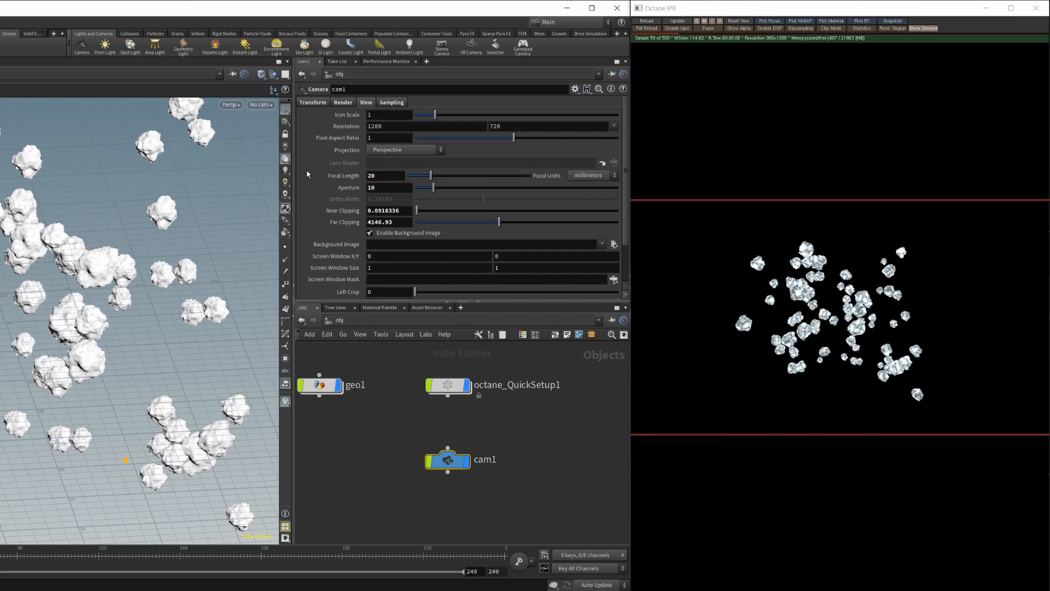
- Pick the camera focus on the rock near the centre of the Octane render
left_click(392, 103)
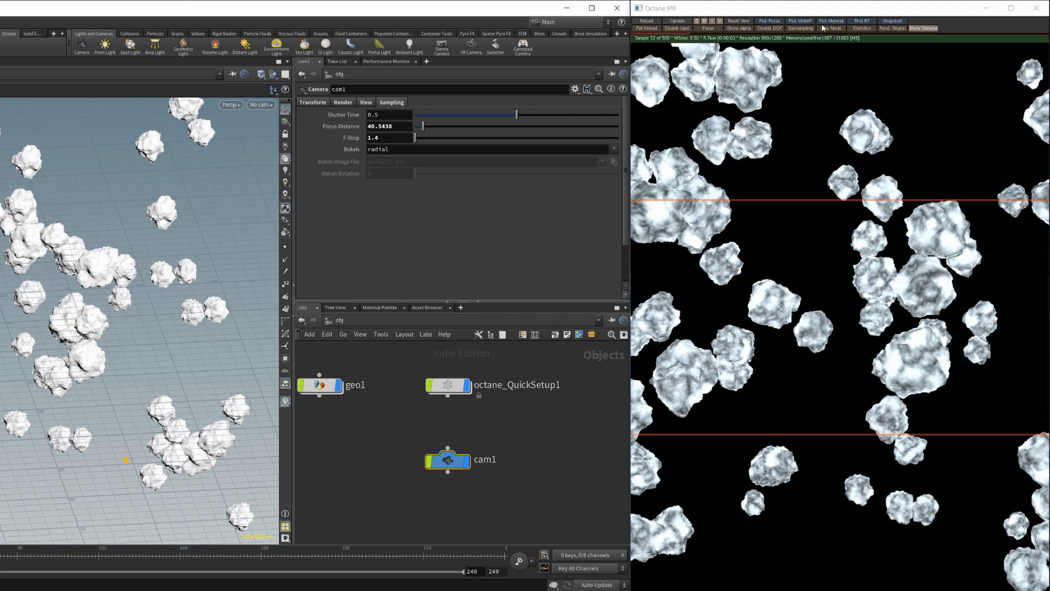
left_click(769, 21)
left_click(776, 304)
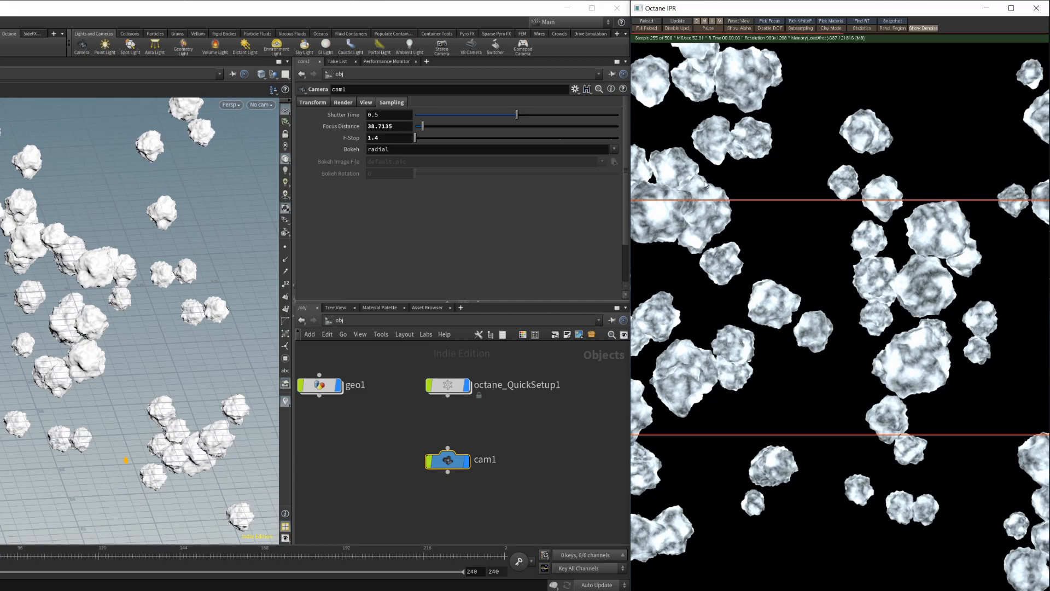
- Set cam1's focal length to 400 mm and its aperture to 200
left_click(364, 104)
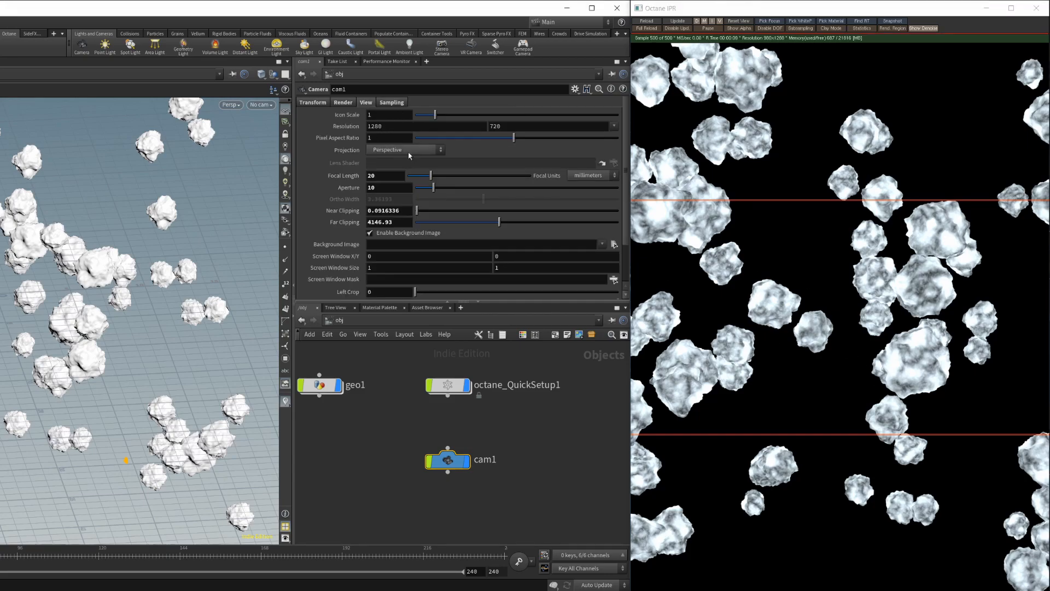
left_click(396, 178)
key("Tab")
left_click(385, 175)
type("400")
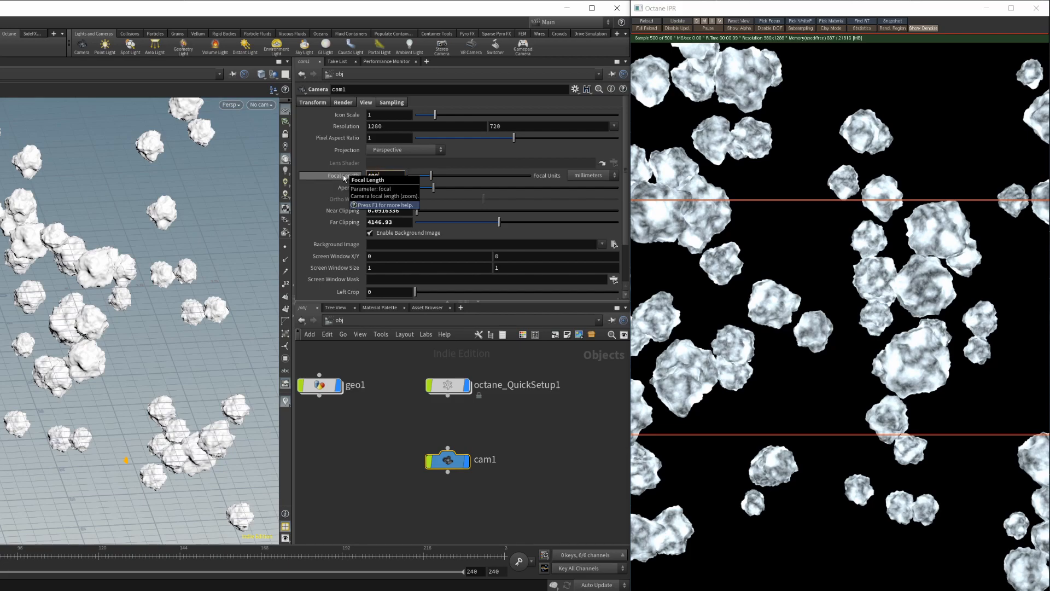
key("Tab")
type("2")
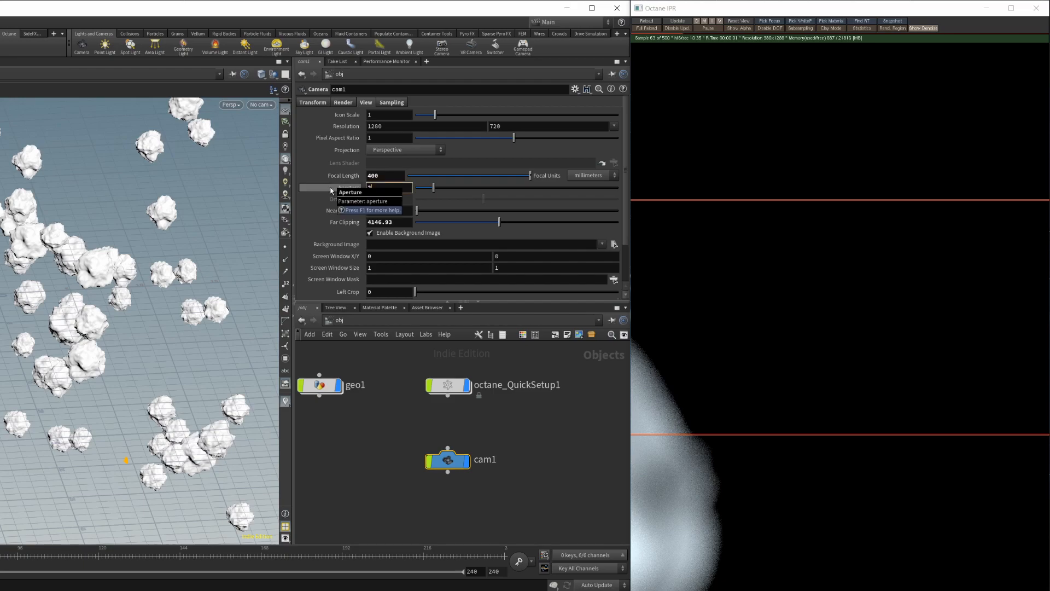
key("Return")
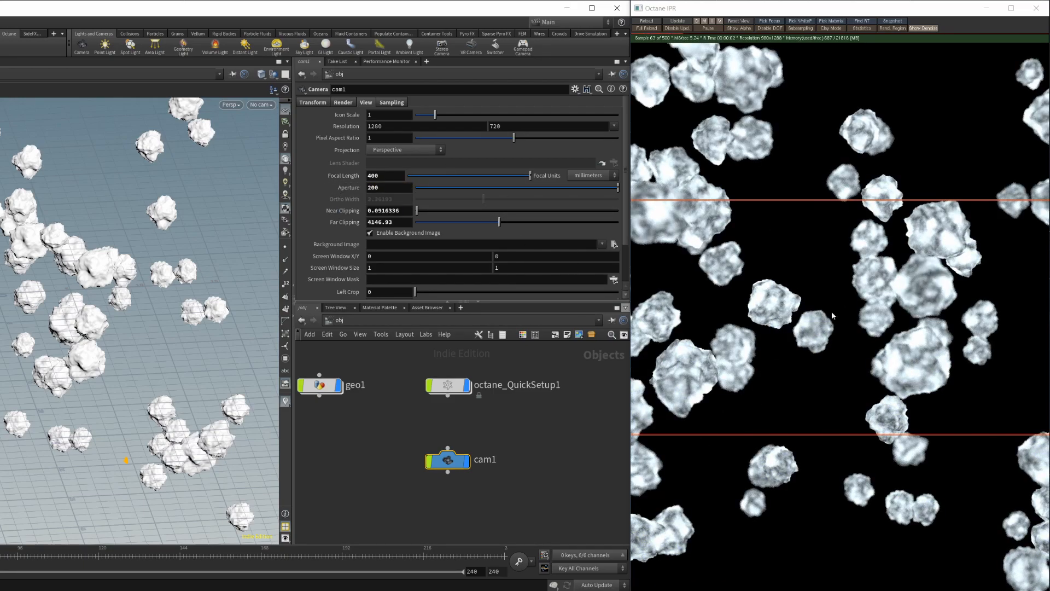
- Try focus distances of 149, 1000, 57 and 32 in cam1's sampling settings
left_click(392, 103)
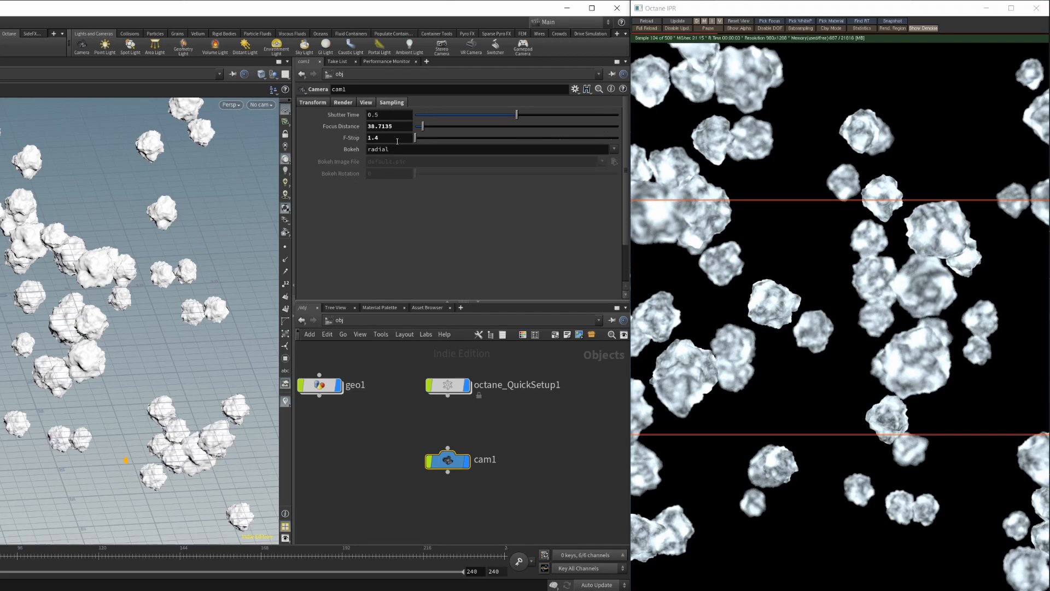
left_click_drag(429, 130, 446, 129)
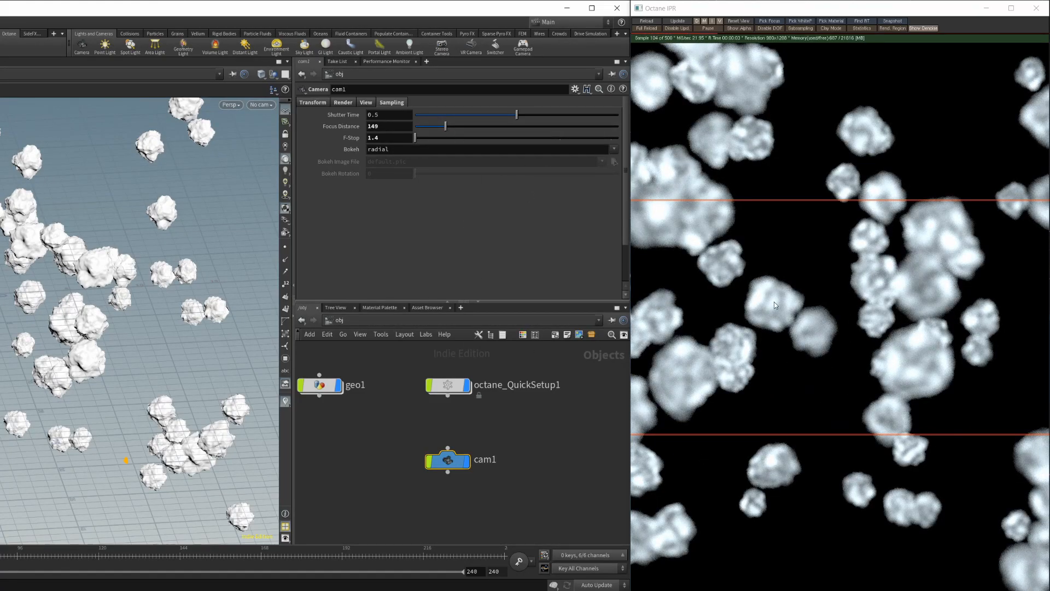
left_click_drag(445, 129, 635, 131)
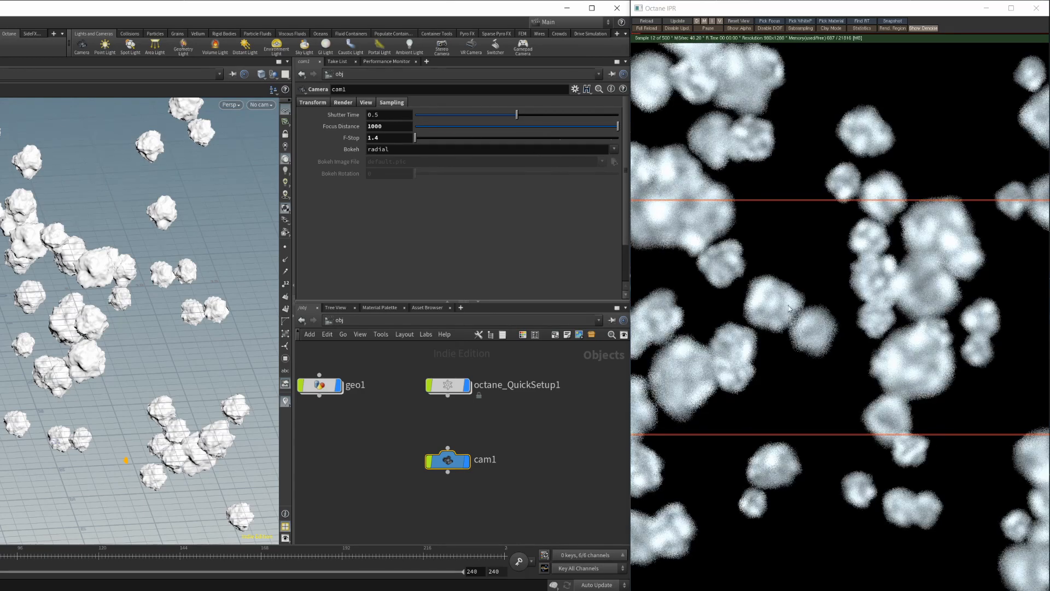
left_click_drag(494, 126, 426, 127)
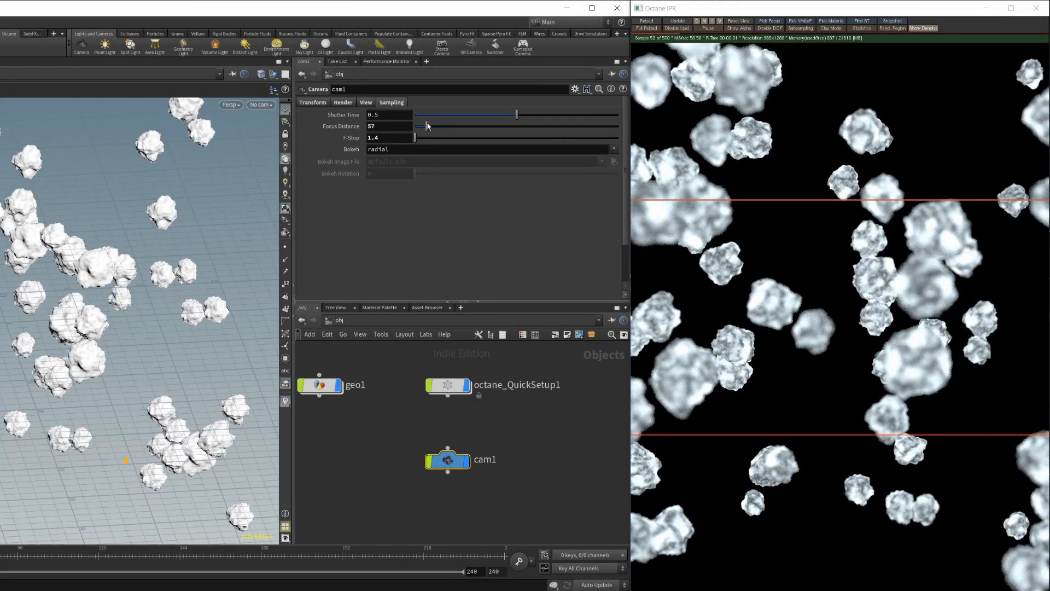
left_click_drag(427, 128, 422, 126)
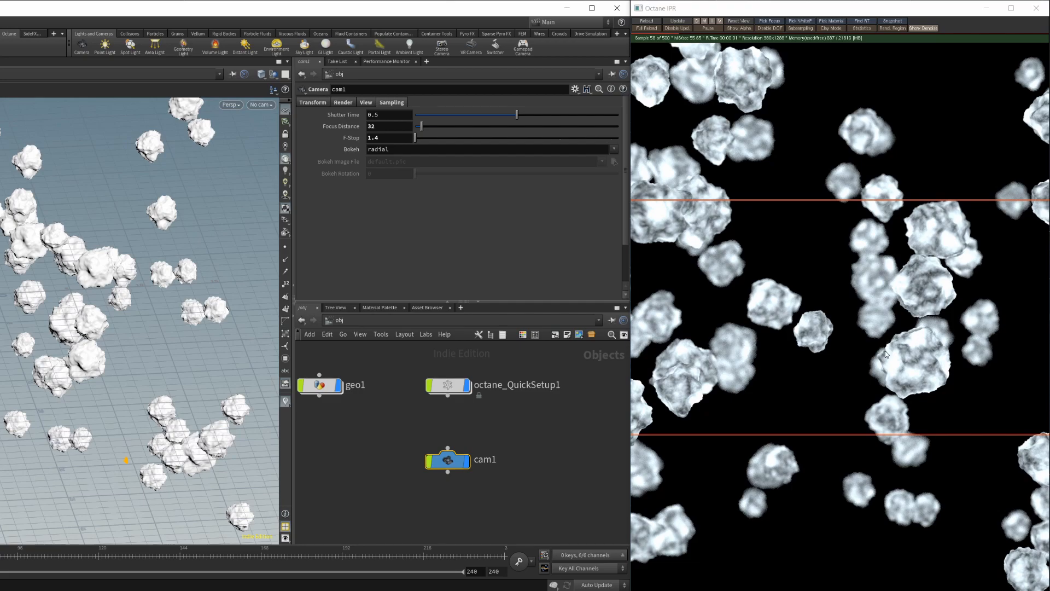
- Enter exact focus distances of 20, 25, 30 and 50 in turn for cam1 to compare the blur
double_click(394, 129)
type("20")
key("Return")
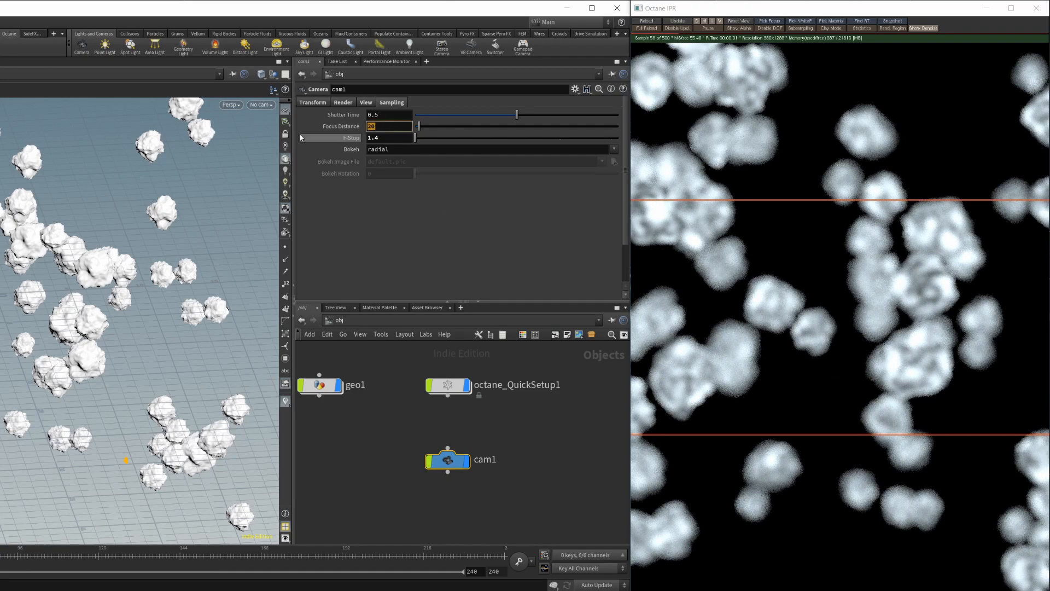
type("25")
key("Return")
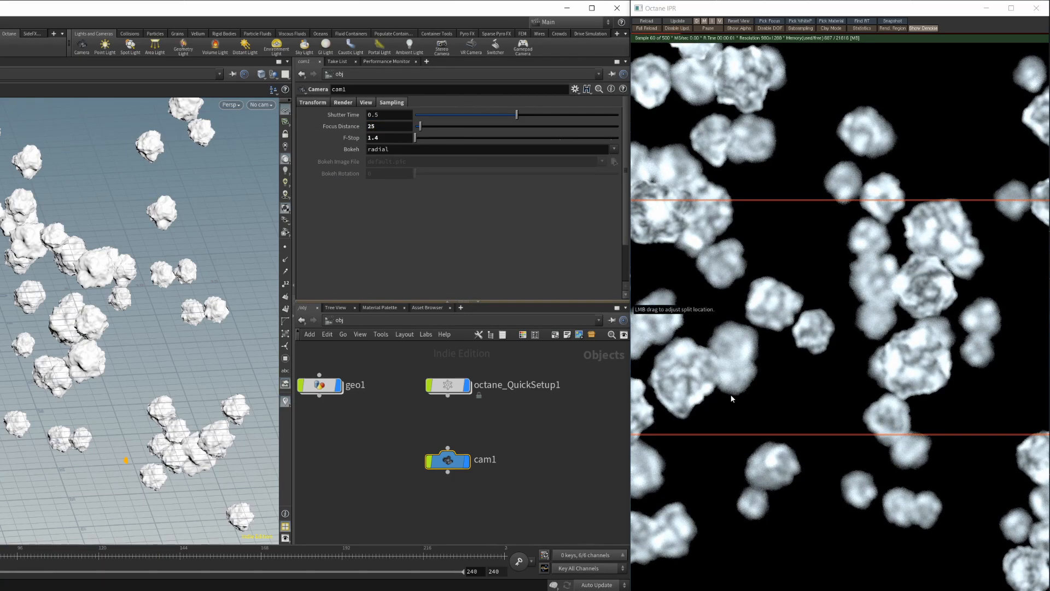
double_click(385, 129)
type("30")
key("Return")
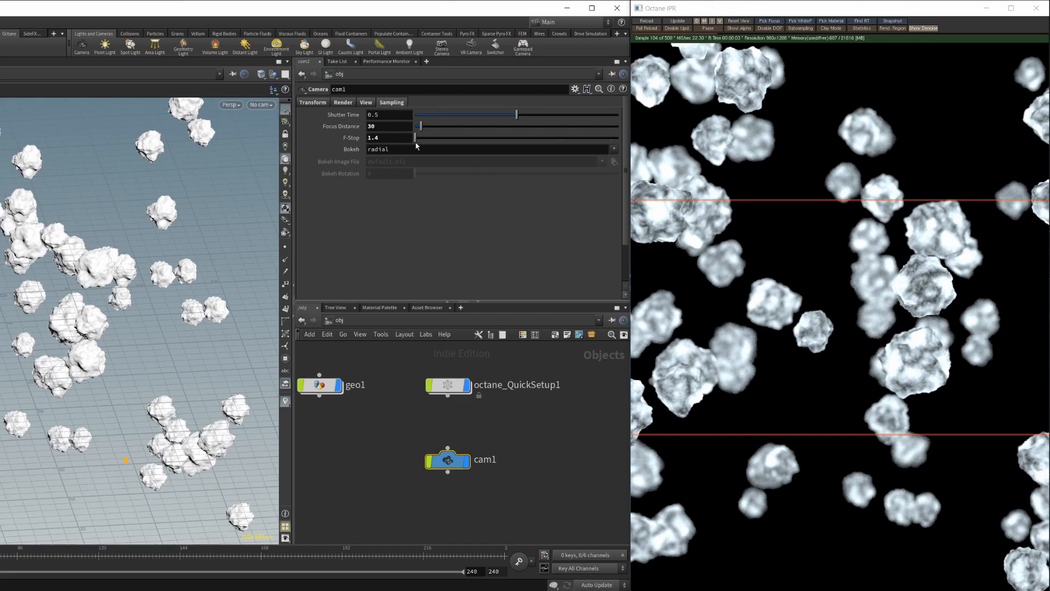
left_click_drag(382, 127, 322, 141)
type("50")
key("Return")
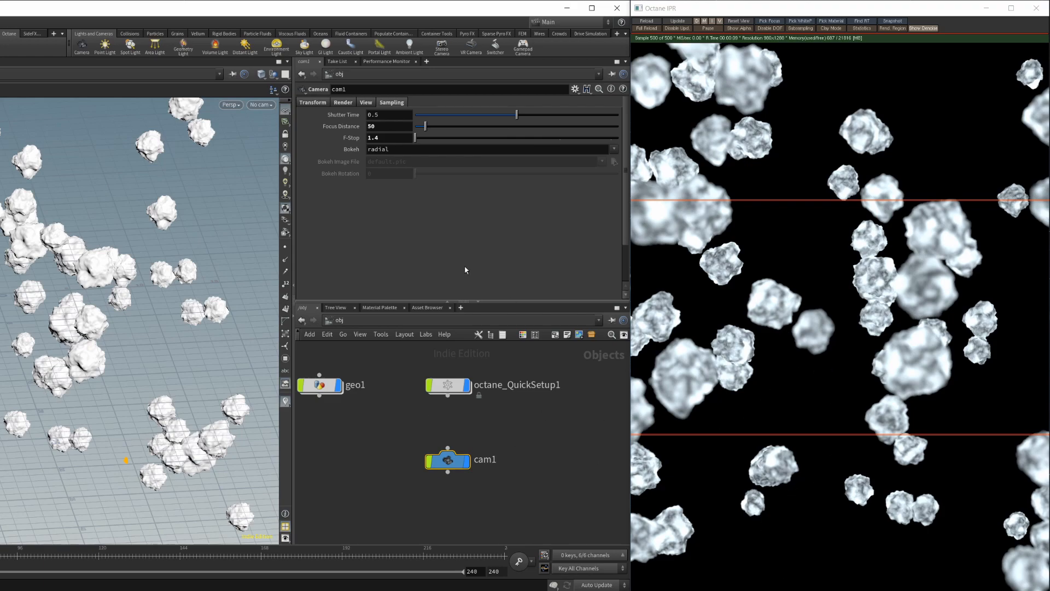
- Set cam1's focal length to 600 mm and its aperture to 400
left_click(365, 102)
left_click(400, 176)
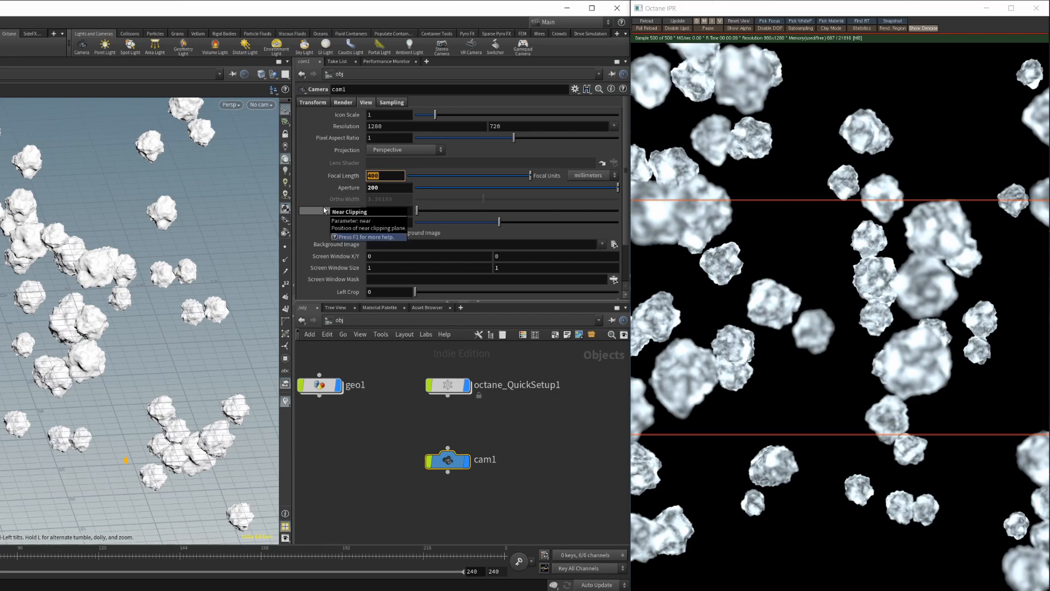
type("600")
key("Return")
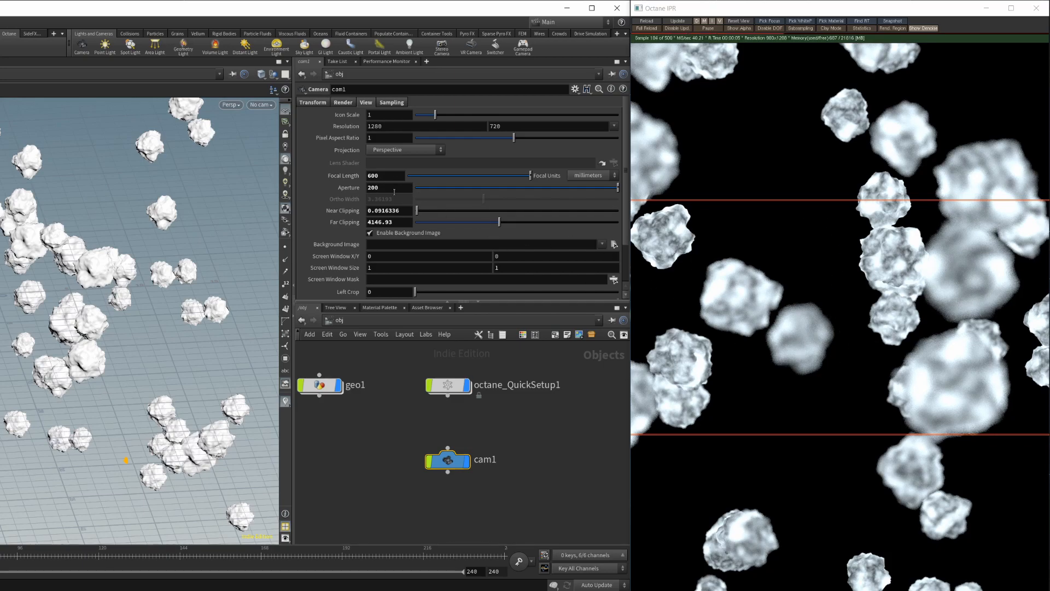
double_click(377, 187)
type("400")
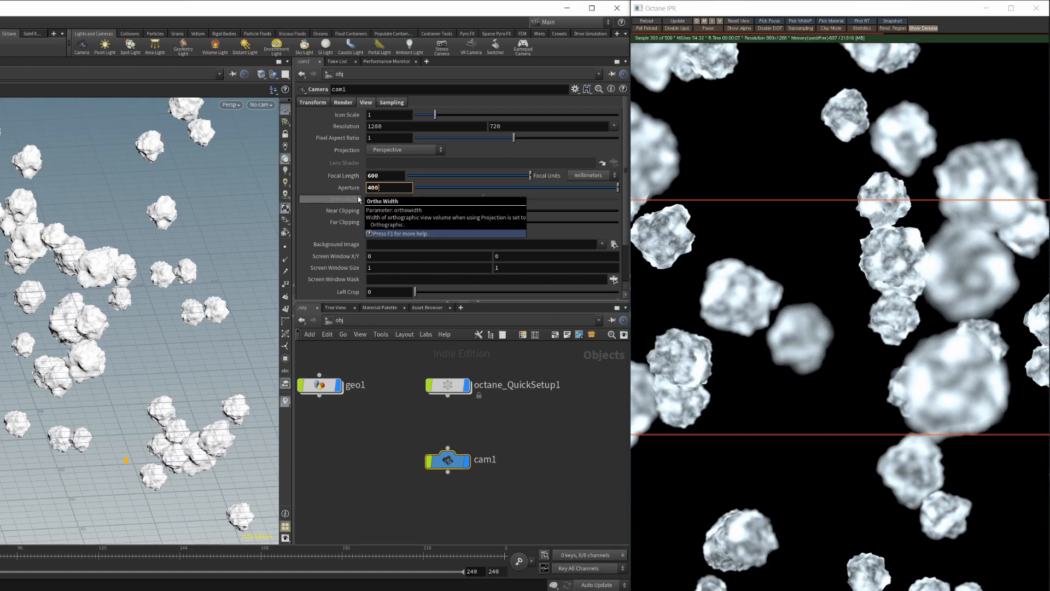
key("Return")
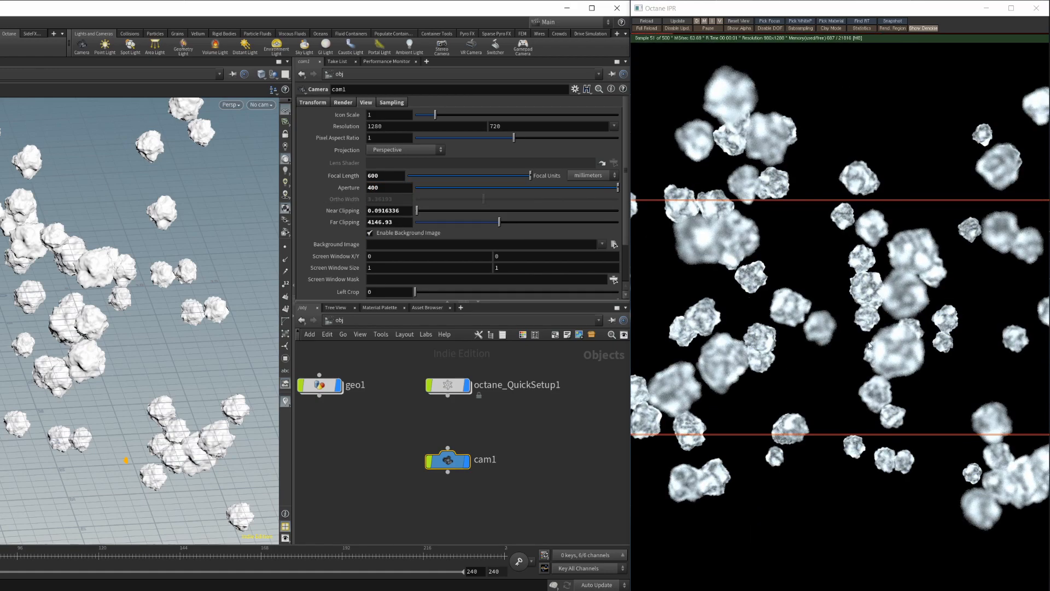
- Try cam1 focus distances of 36 and 23, then settle on 55
left_click(385, 104)
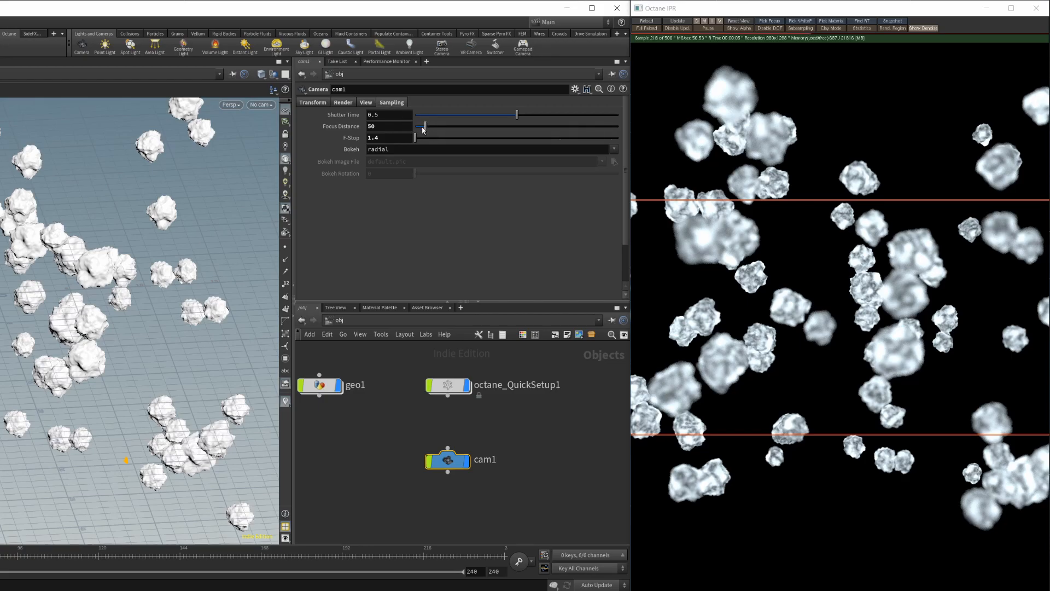
mouse_move(425, 125)
left_mouse_down()
mouse_move(436, 127)
mouse_move(423, 128)
left_mouse_up()
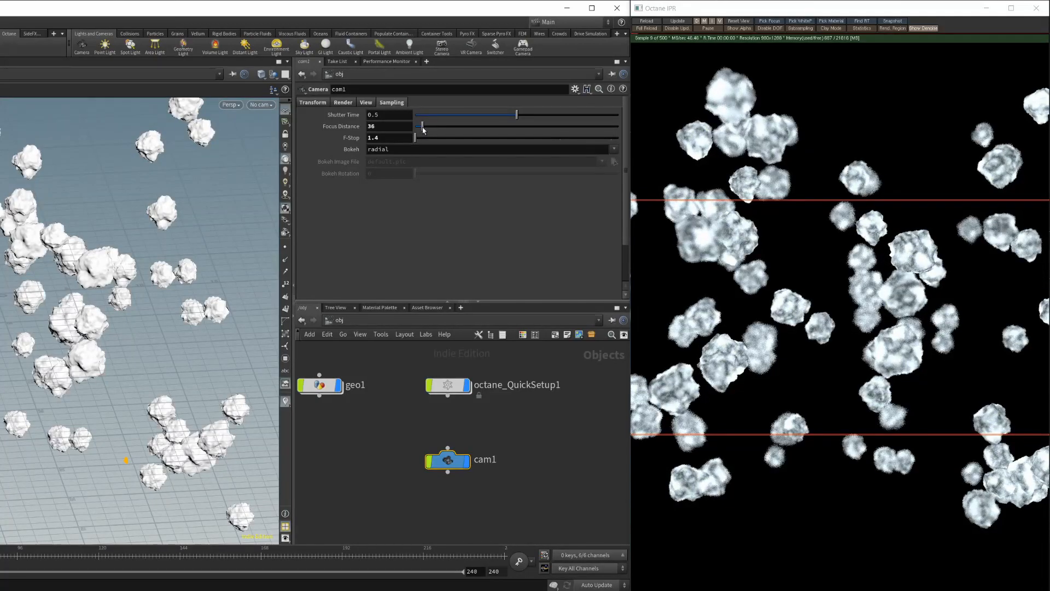
left_click_drag(423, 129, 419, 129)
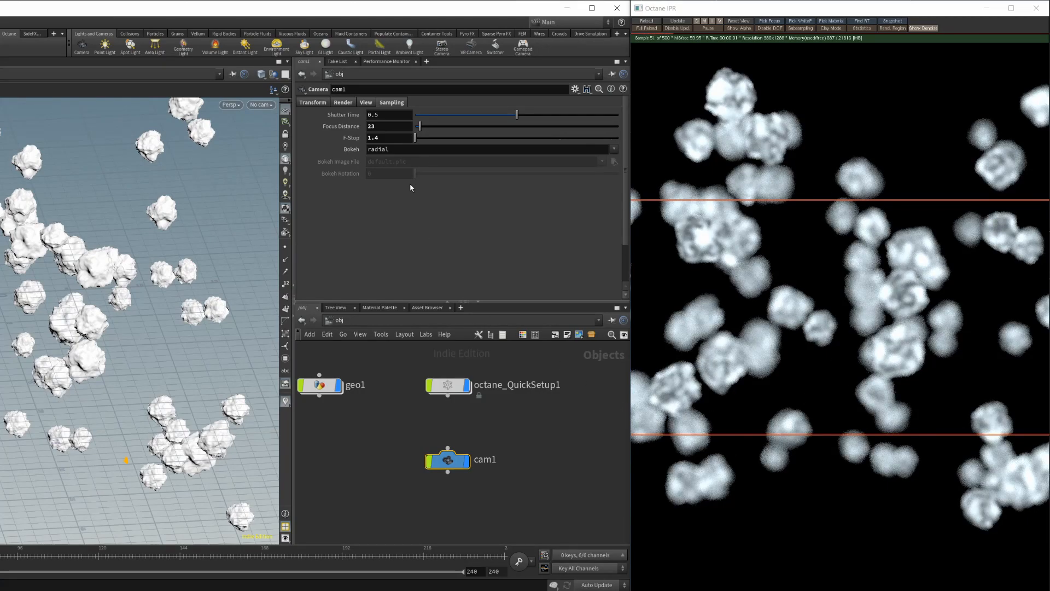
left_click_drag(420, 126, 425, 126)
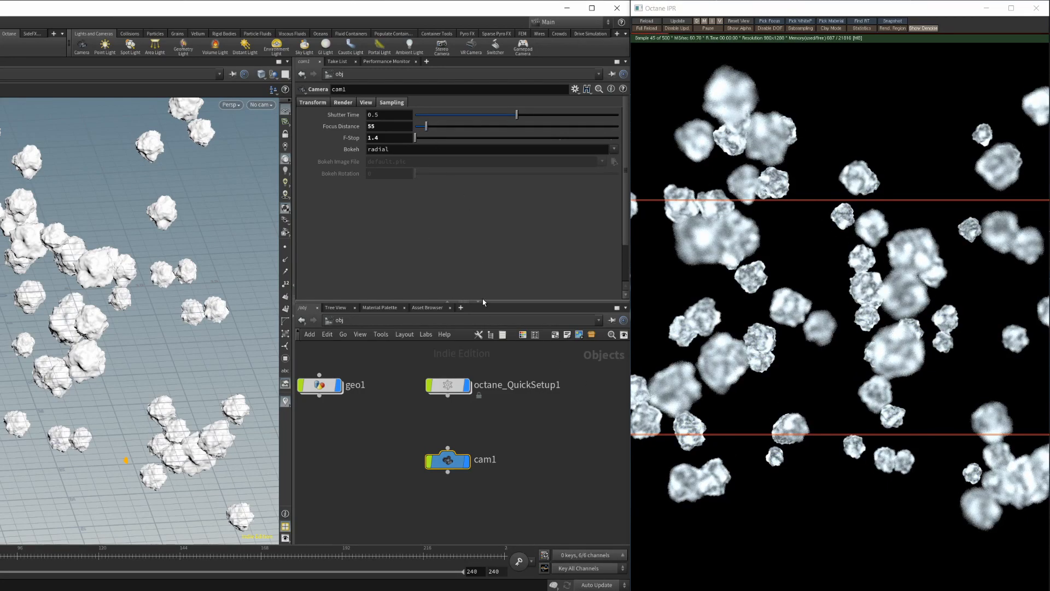
- Review the focal length and aperture values in cam1's view settings
left_click(365, 103)
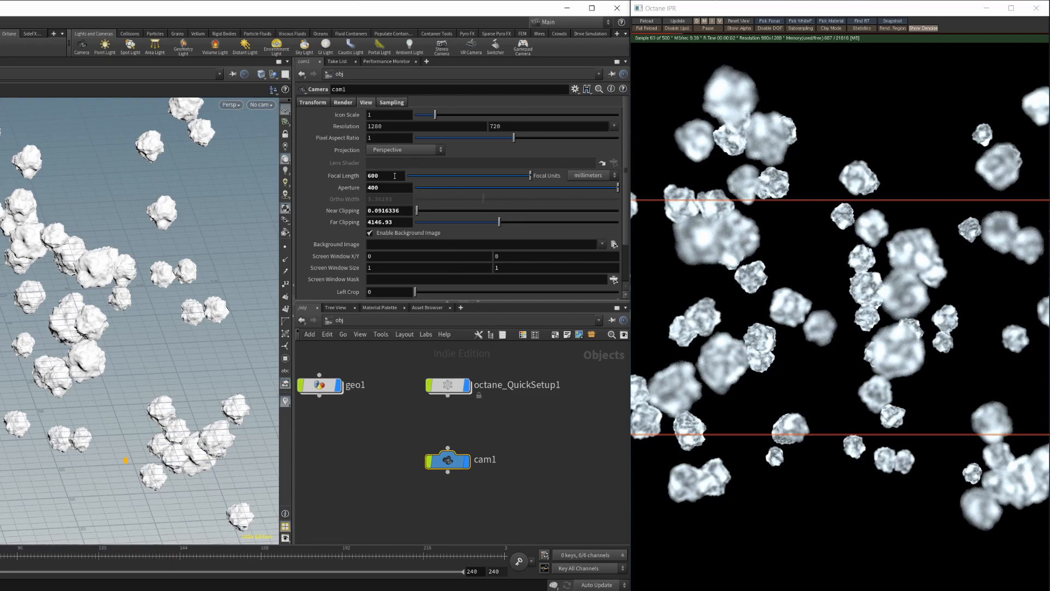
left_click_drag(381, 177, 333, 185)
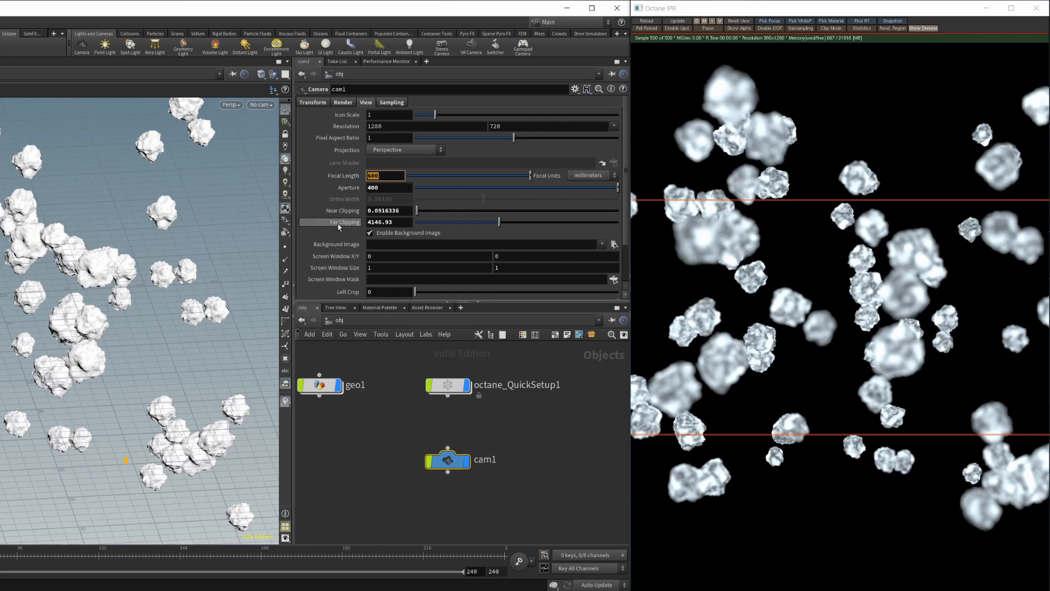
key("Tab")
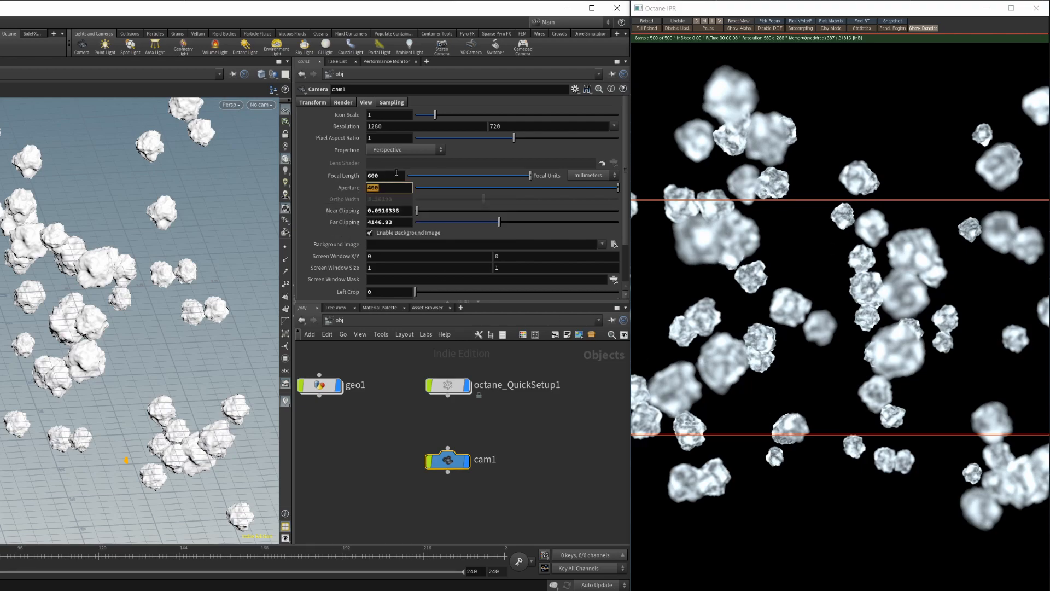
- Try cam1 F-Stop values of about 2.54 and 3.88 in the sampling settings, and return it to 1.4 to compare the blur
left_click(395, 103)
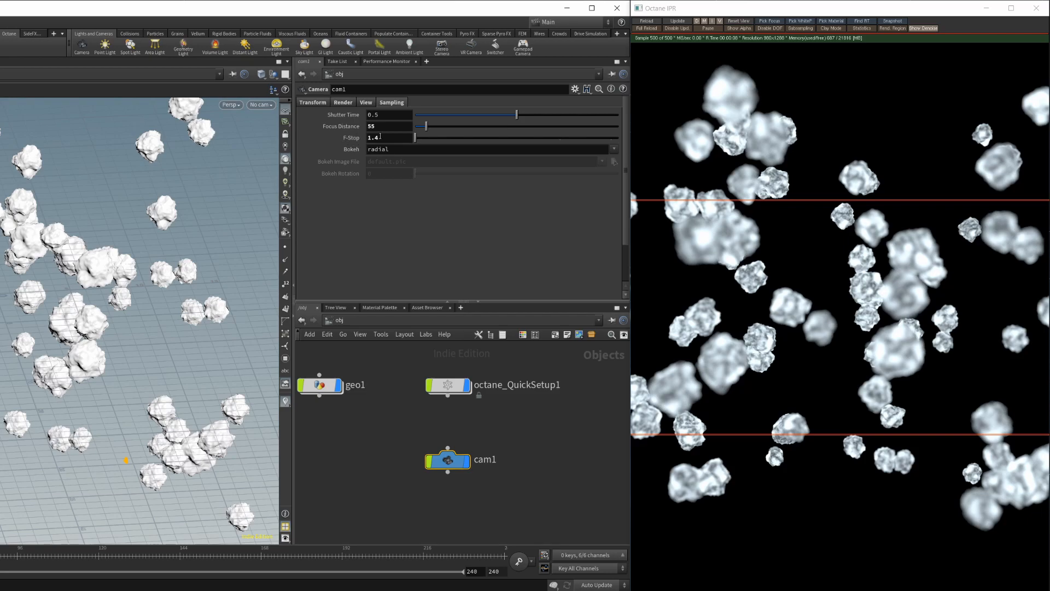
left_click_drag(421, 141, 458, 144)
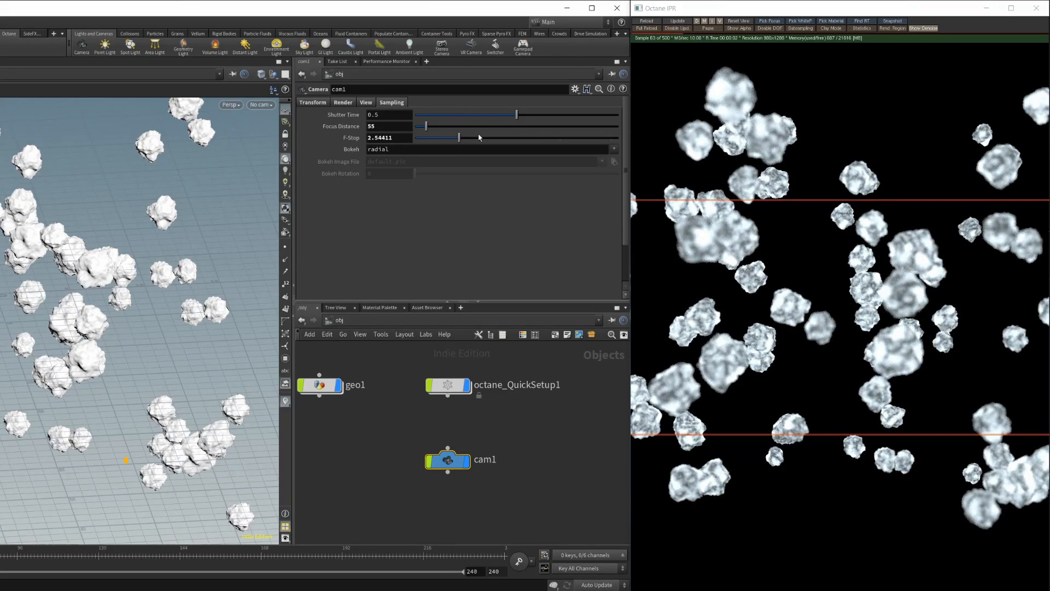
left_click_drag(468, 142, 496, 141)
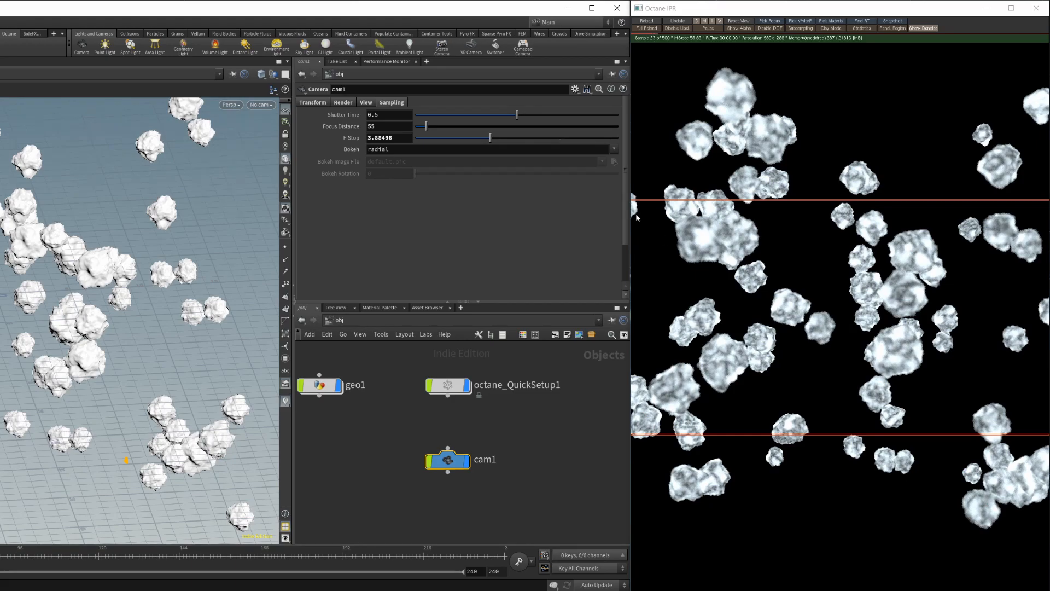
left_click(366, 102)
left_click(392, 102)
left_click_drag(490, 138, 415, 138)
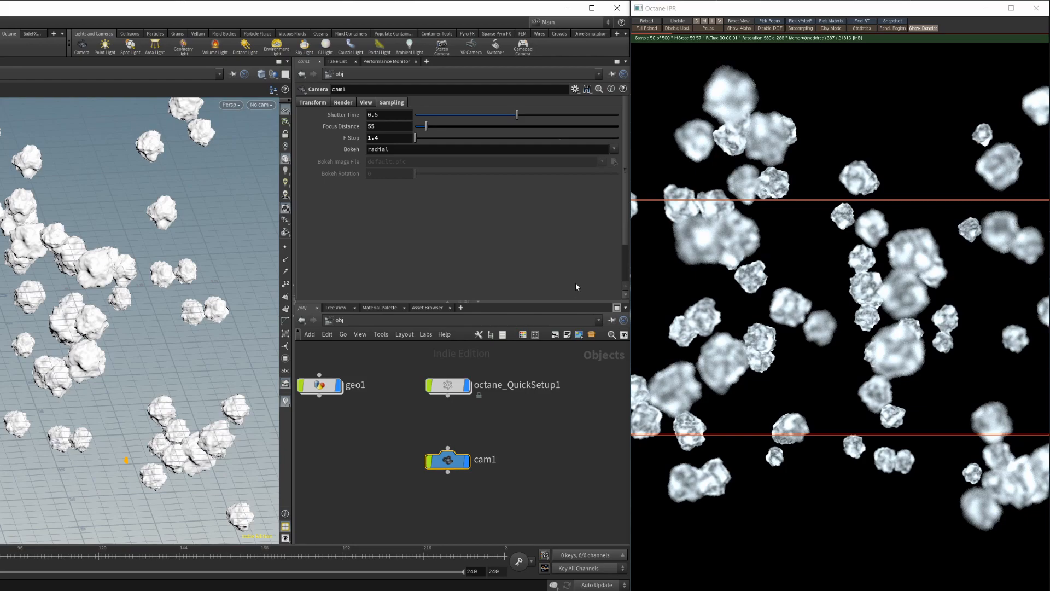
- Reset cam1's F-Stop to its default of 5.6, try the maximum of 22, and restore the default
left_click(461, 139)
middle_click(353, 139, "ctrl")
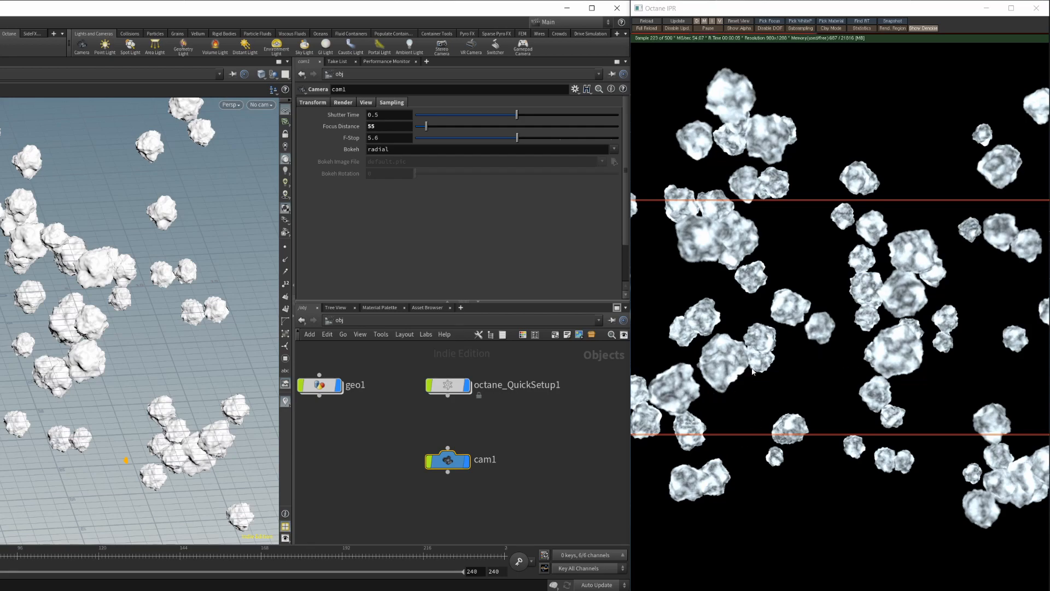
left_click_drag(518, 138, 619, 145)
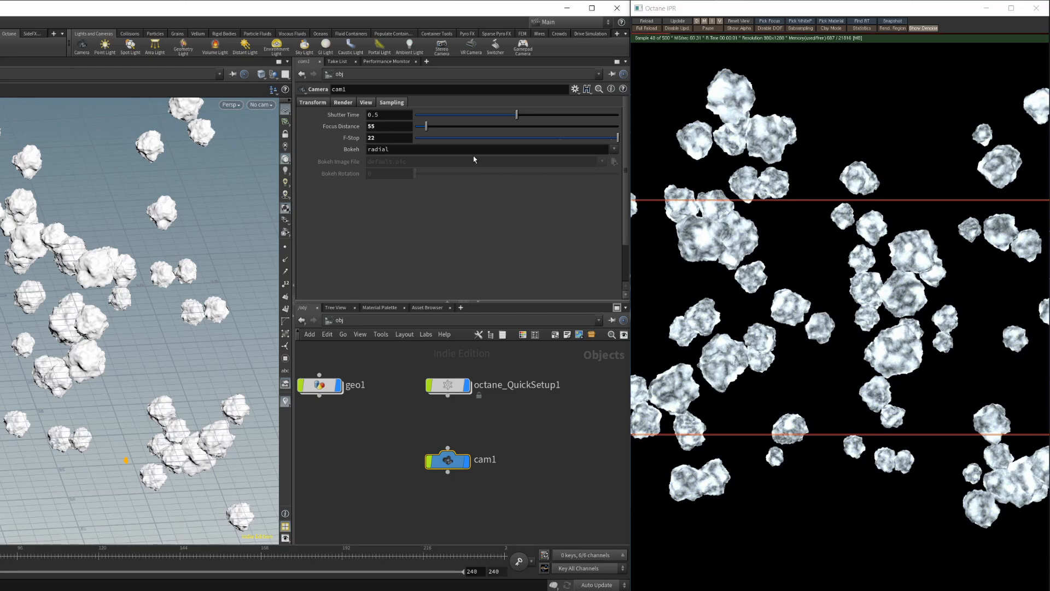
middle_click(351, 139, "ctrl")
- Examine the available bokeh types for cam1 while keeping radial, and return to its focal length and aperture settings
left_click(613, 149)
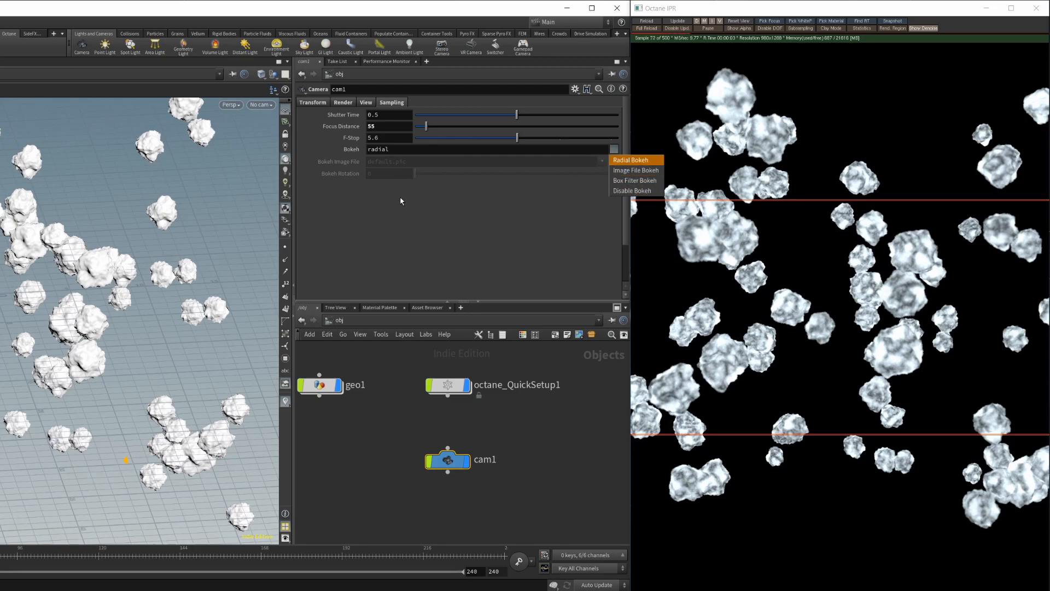
left_click(458, 202)
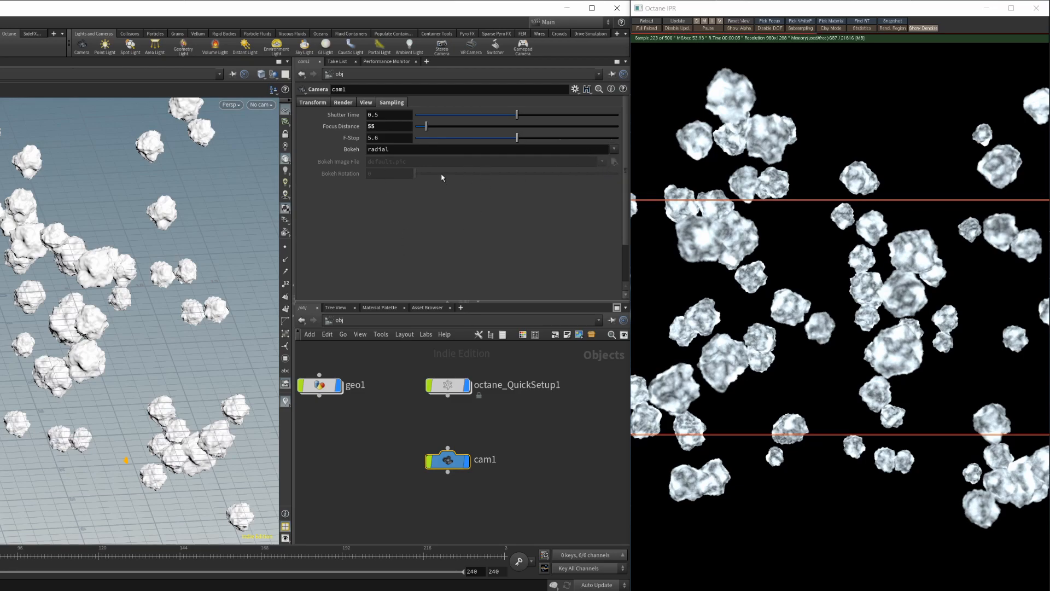
left_click(614, 149)
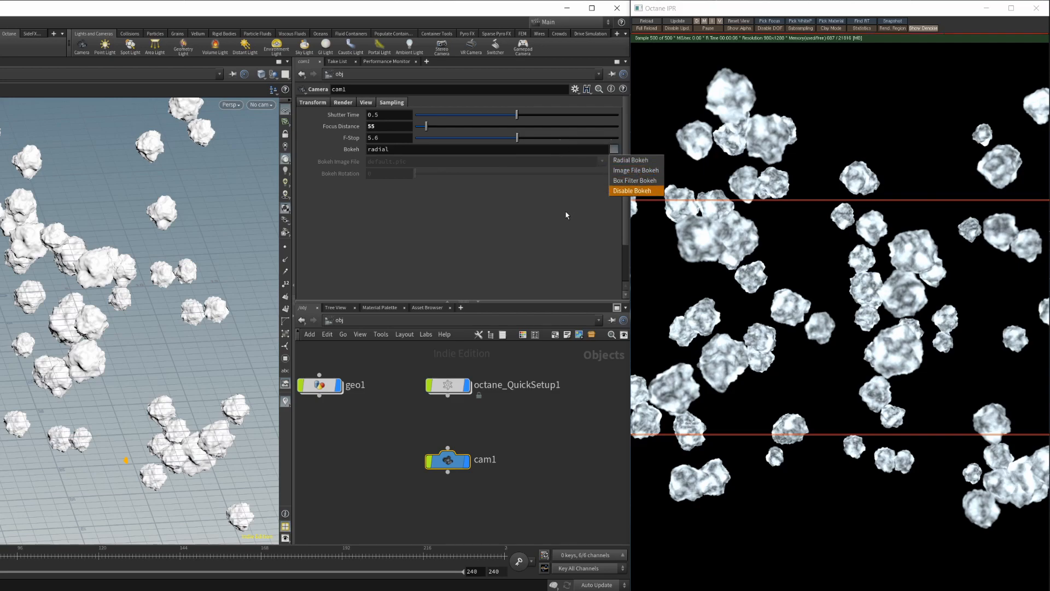
left_click(488, 221)
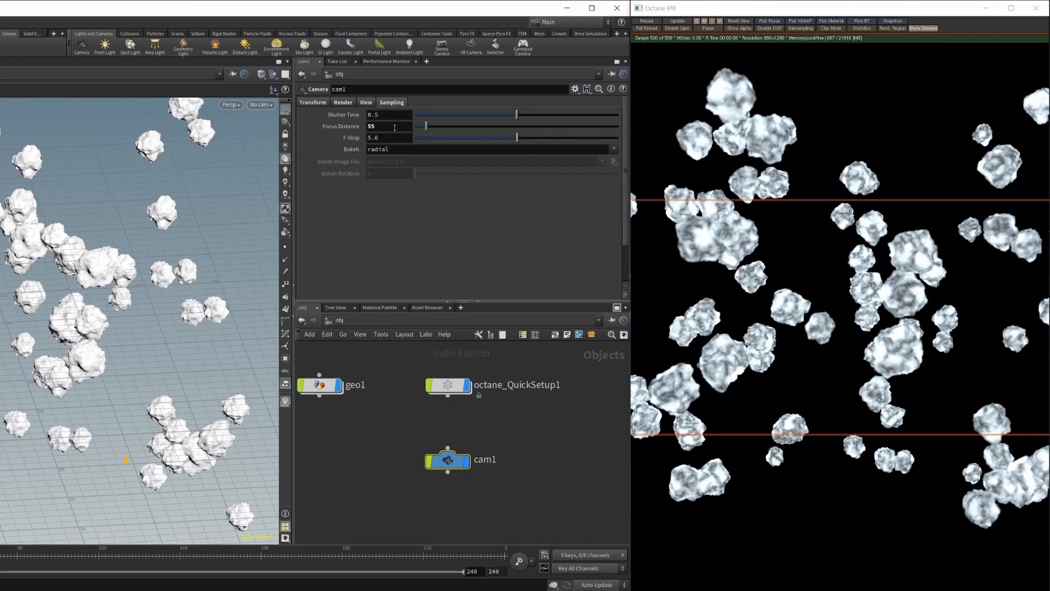
left_click(367, 103)
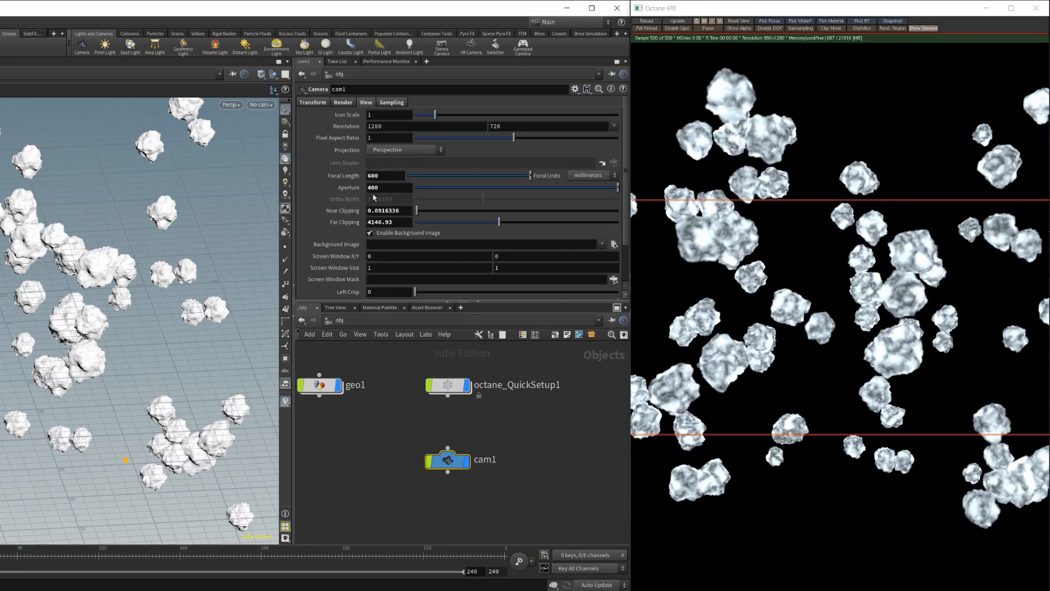